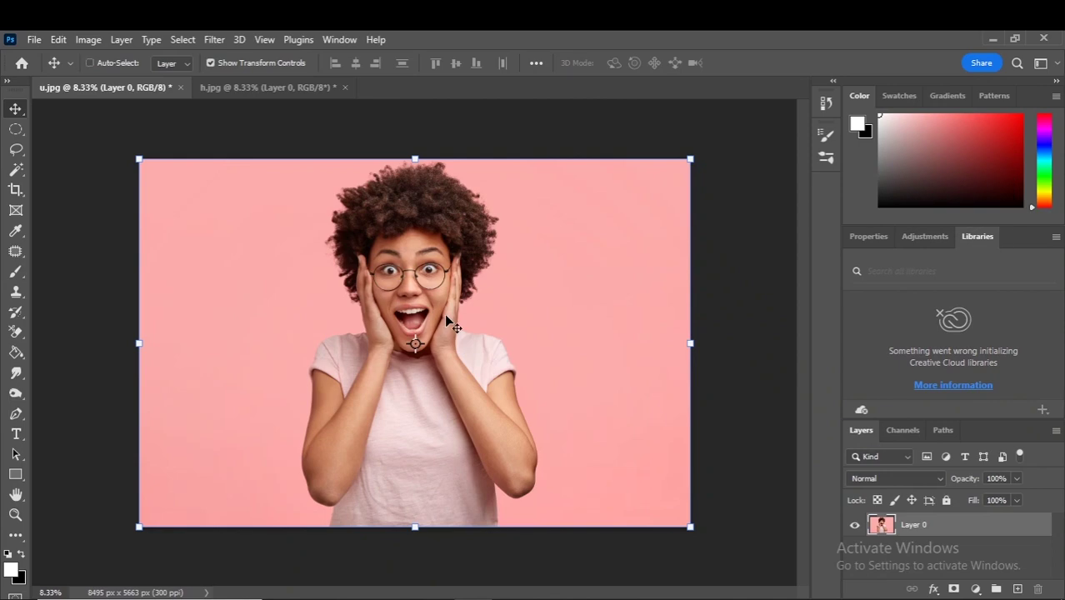
Zoom in on the woman's mouth and switch to the Polygonal Lasso Tool
{"action": "scroll", "coordinate": [445, 314], "scroll_direction": "up", "scroll_amount": 1}
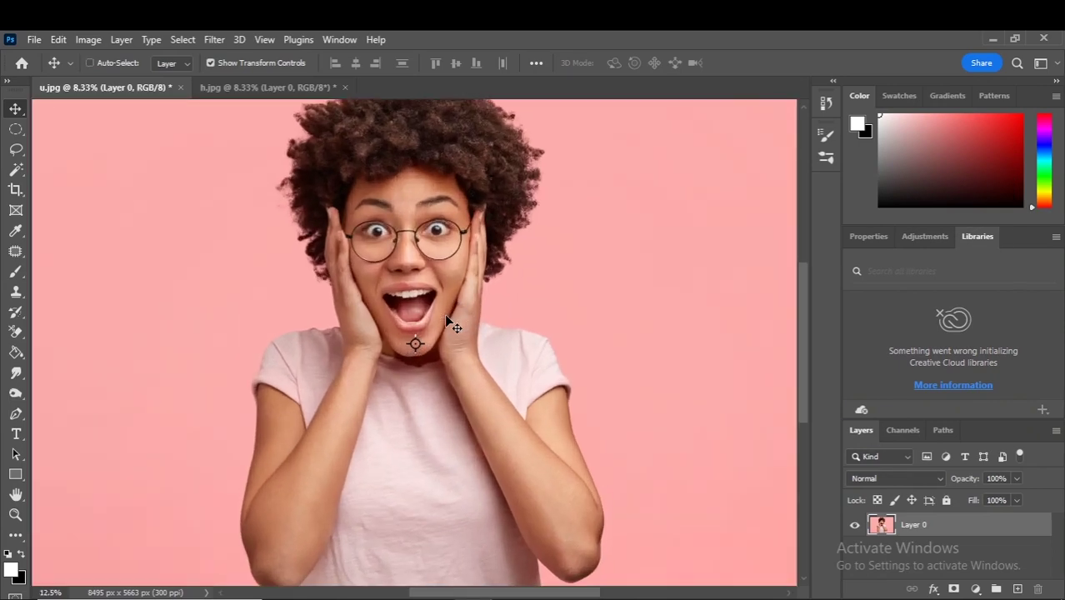
{"action": "scroll", "coordinate": [446, 318], "scroll_direction": "up", "scroll_amount": 1}
{"action": "scroll", "coordinate": [446, 318], "scroll_direction": "up", "scroll_amount": 1}
{"action": "scroll", "coordinate": [446, 317], "scroll_direction": "up", "scroll_amount": 2}
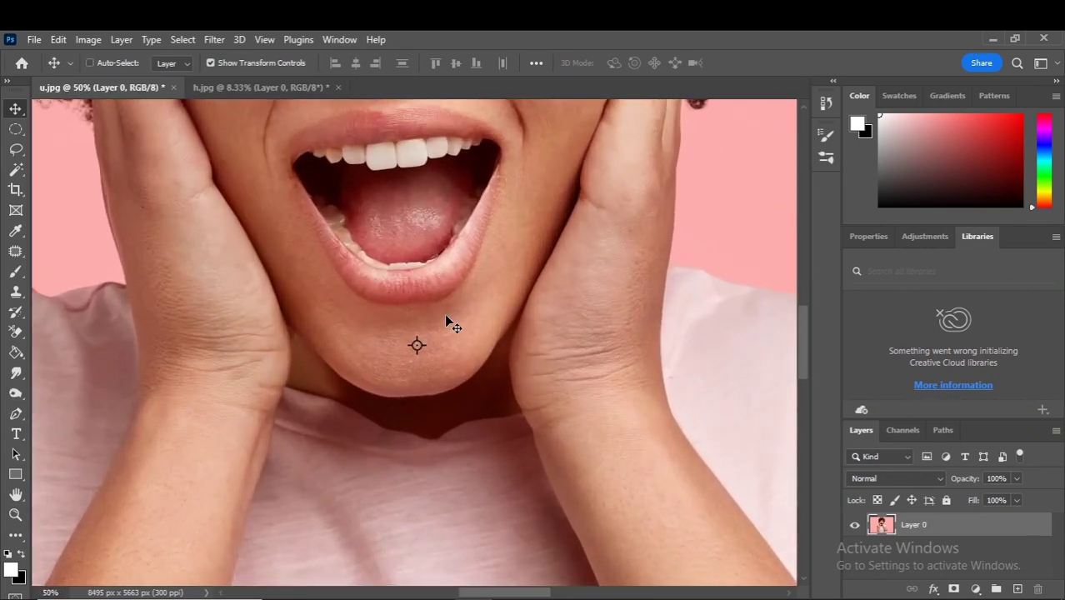
{"action": "scroll", "coordinate": [446, 317], "scroll_direction": "up", "scroll_amount": 1}
{"action": "key", "text": "ctrl+plus"}
{"action": "left_click_drag", "start_coordinate": [801, 350], "coordinate": [804, 310]}
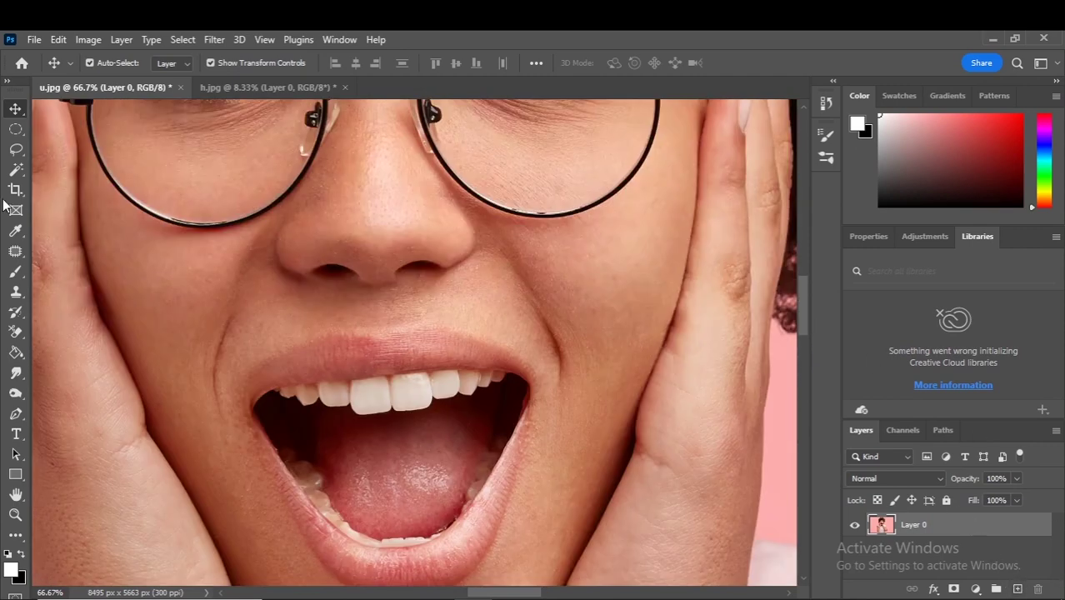
{"action": "left_click", "coordinate": [23, 173]}
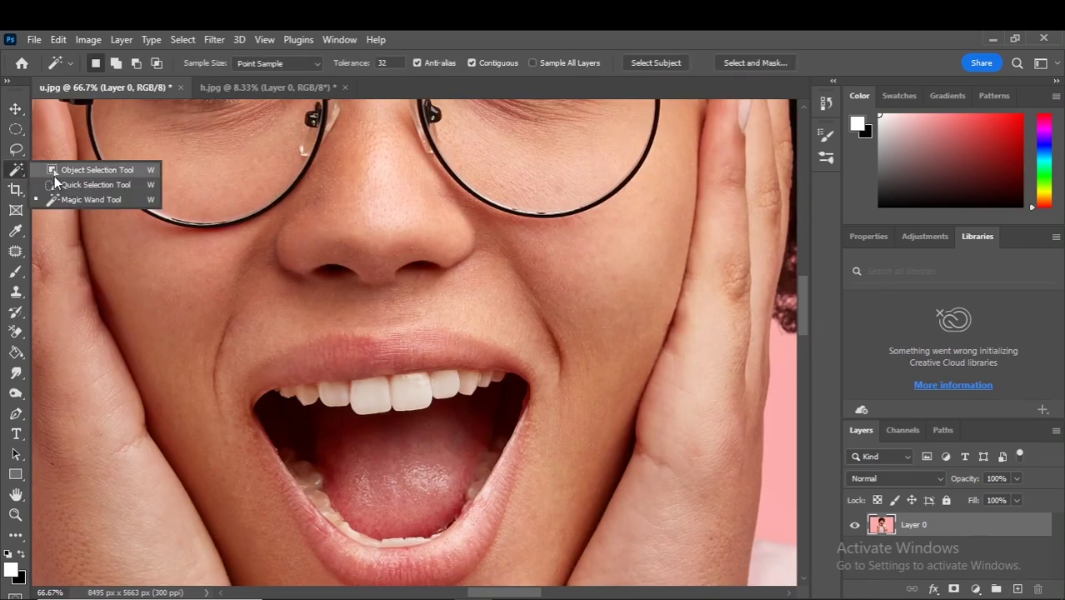
{"action": "left_click", "coordinate": [25, 158]}
{"action": "left_click", "coordinate": [88, 164]}
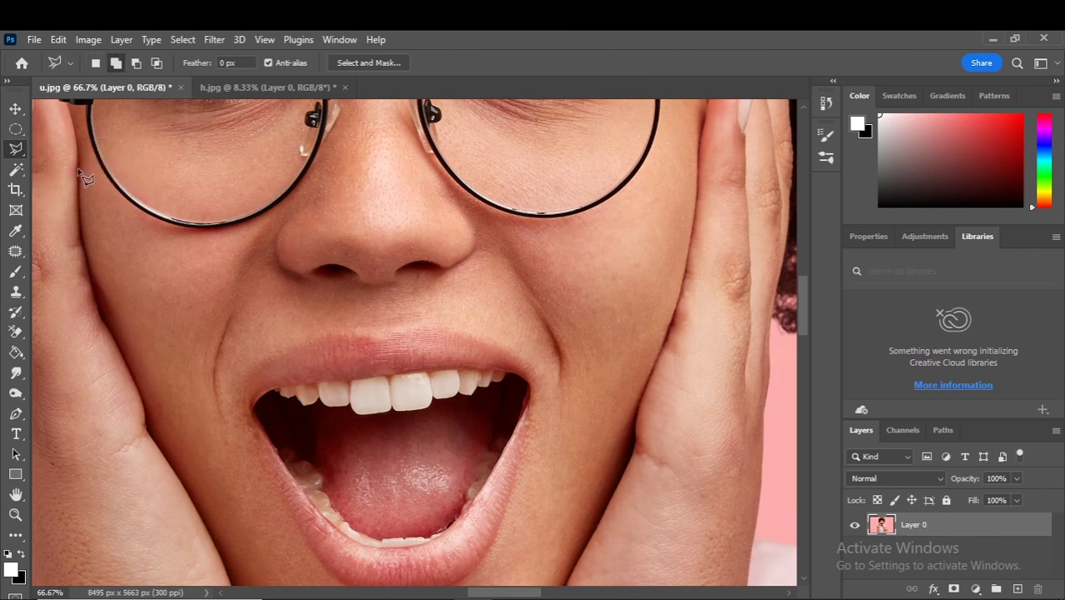
Place polygon corners around the lips, chin and jaw, closing the selection at the start point
{"action": "left_click", "coordinate": [217, 327]}
{"action": "scroll", "coordinate": [246, 536], "scroll_direction": "down", "scroll_amount": 3}
{"action": "scroll", "coordinate": [246, 535], "scroll_direction": "down", "scroll_amount": 4}
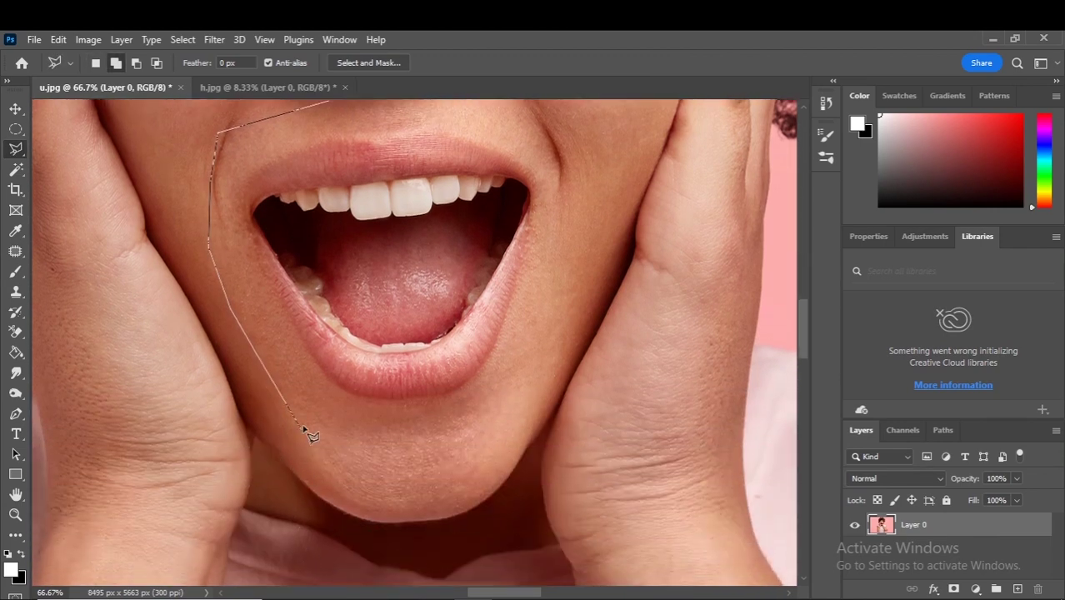
{"action": "left_click", "coordinate": [317, 421]}
{"action": "left_click", "coordinate": [377, 435]}
{"action": "left_click", "coordinate": [512, 375]}
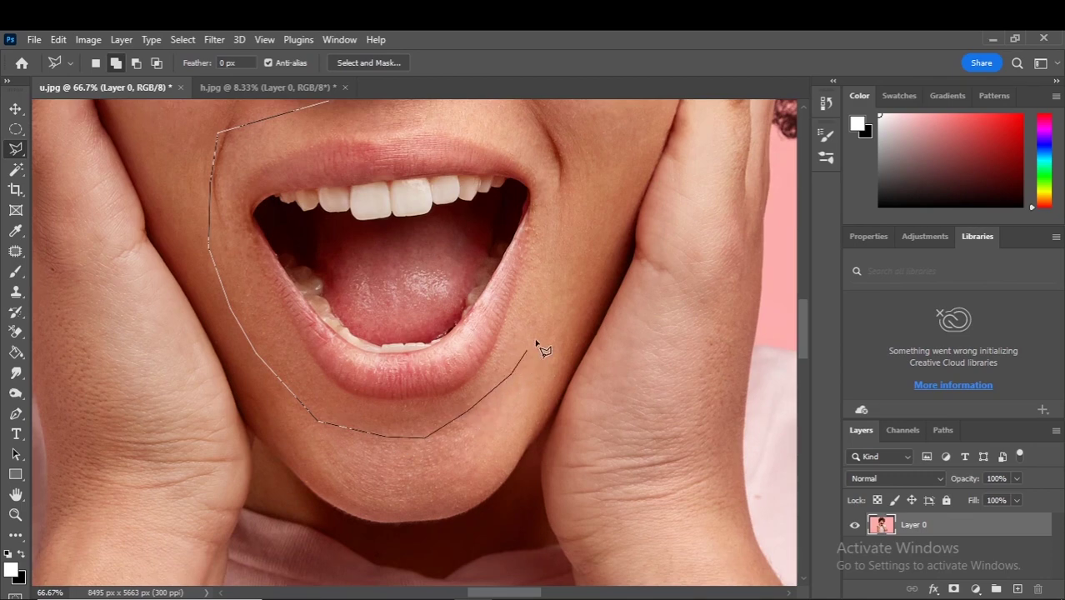
{"action": "left_click", "coordinate": [550, 307]}
{"action": "left_click", "coordinate": [560, 145]}
{"action": "scroll", "coordinate": [560, 145], "scroll_direction": "up", "scroll_amount": 3}
{"action": "scroll", "coordinate": [500, 317], "scroll_direction": "up", "scroll_amount": 3}
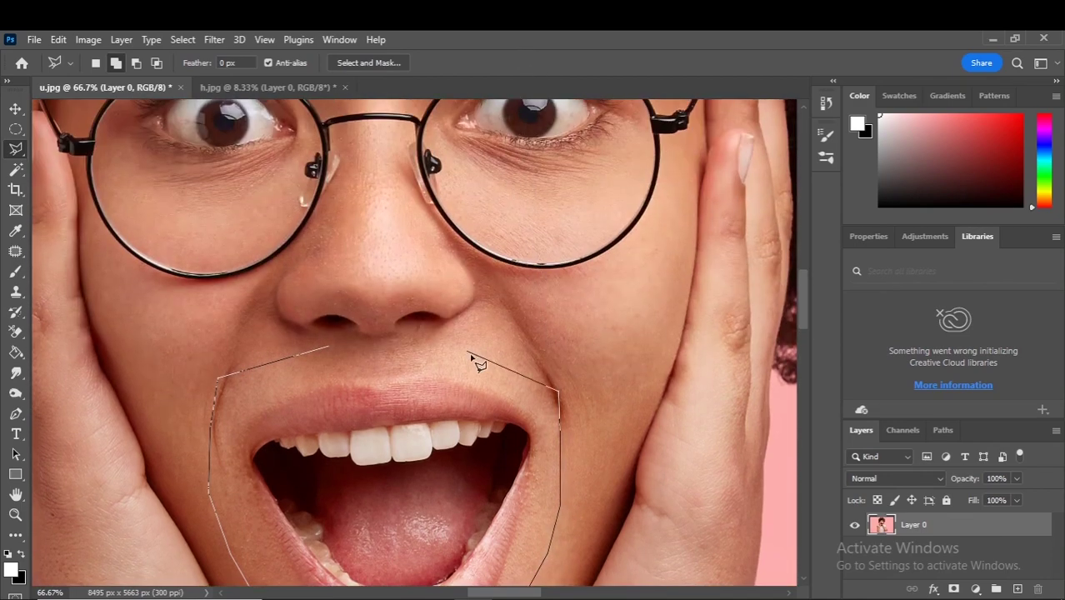
{"action": "left_click", "coordinate": [328, 350]}
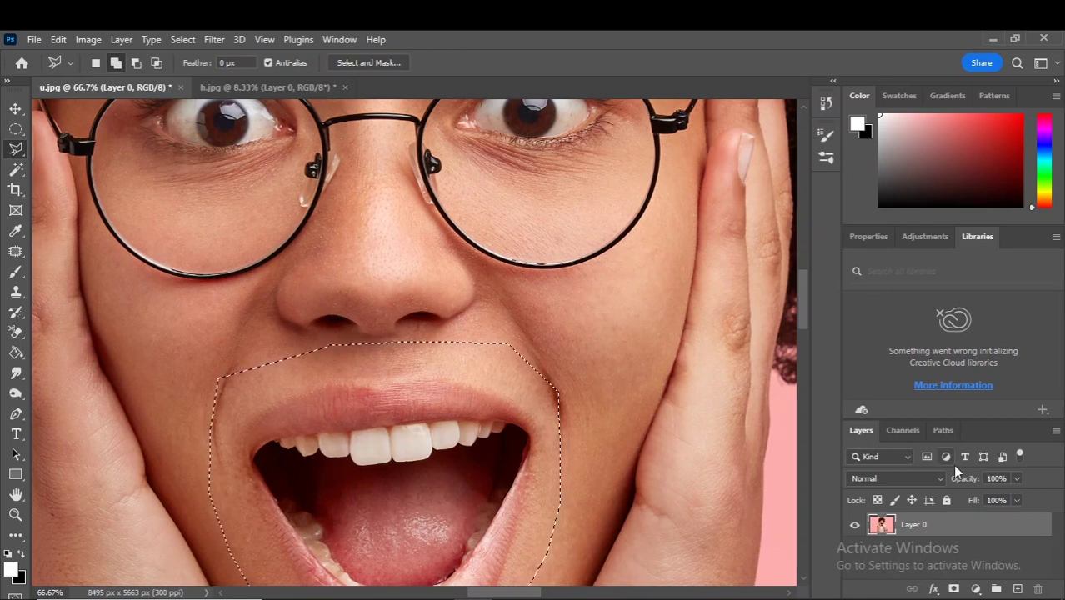
Copy the selected mouth to a new layer and drag it into h.jpg, accepting the profile conversion
{"action": "key", "text": "ctrl+j"}
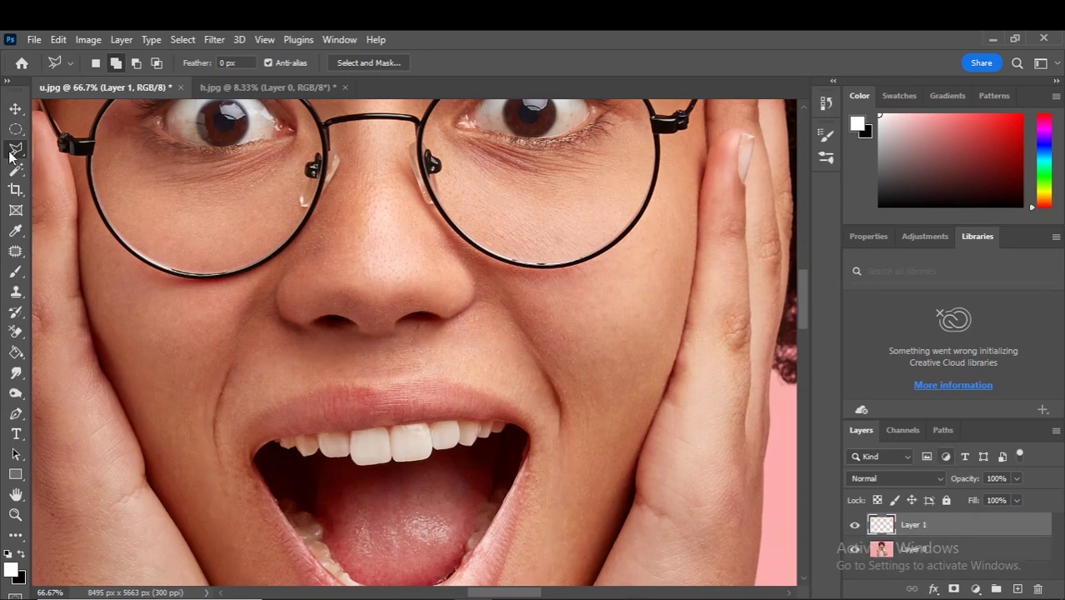
{"action": "key", "text": "v"}
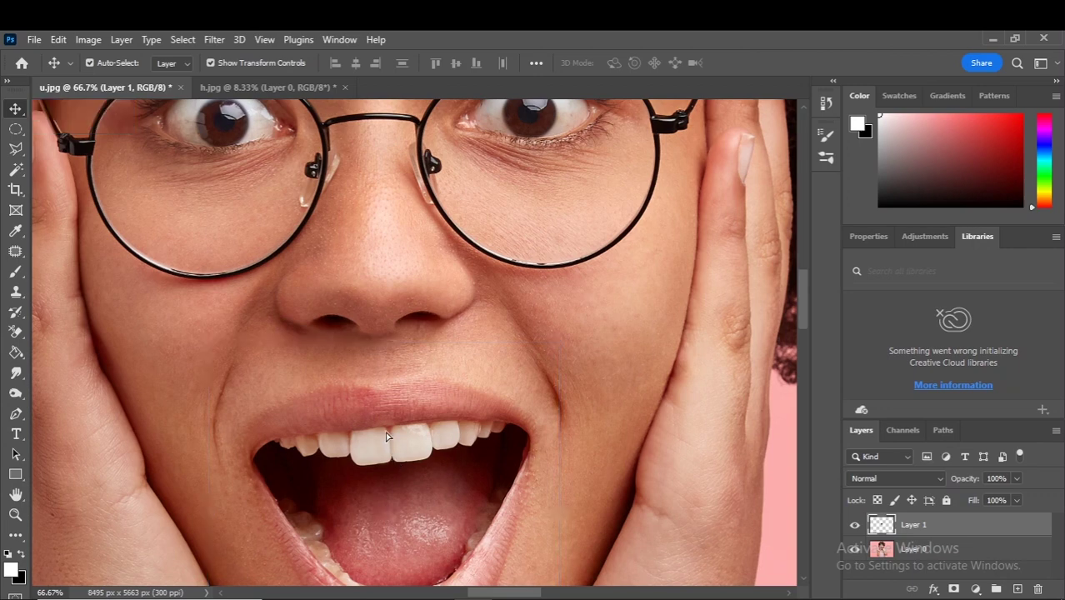
{"action": "left_click_drag", "start_coordinate": [385, 509], "coordinate": [335, 55]}
{"action": "left_click", "coordinate": [285, 92]}
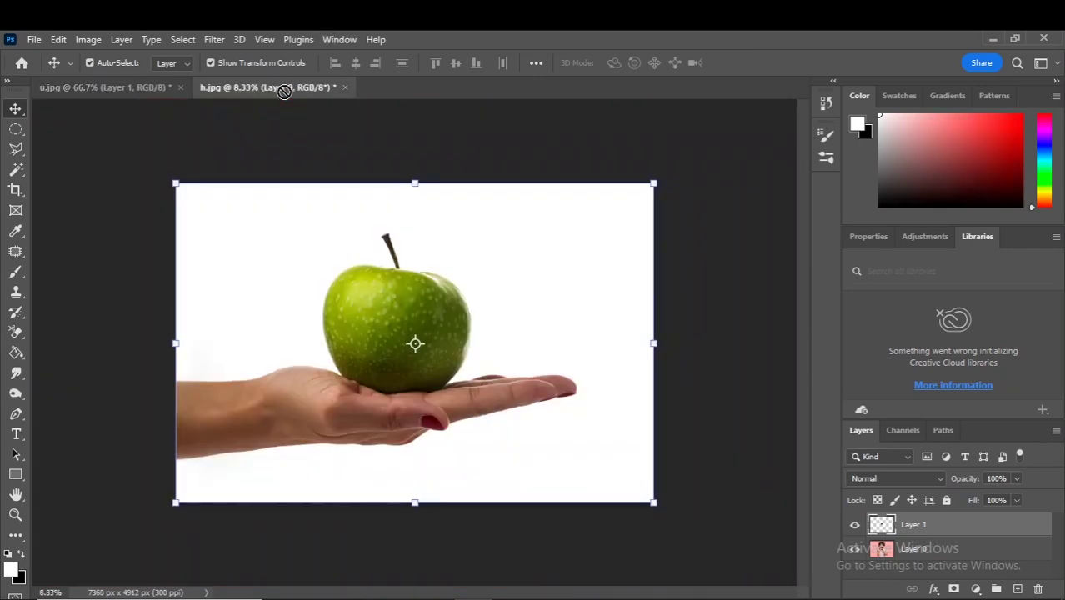
{"action": "left_click_drag", "start_coordinate": [428, 345], "coordinate": [428, 347]}
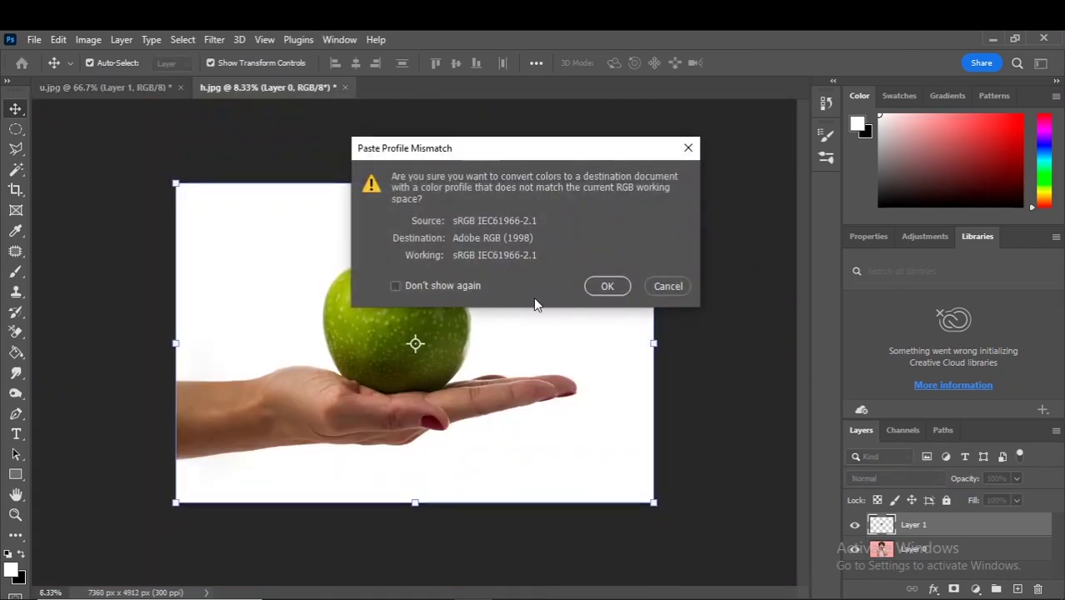
{"action": "left_click", "coordinate": [603, 286]}
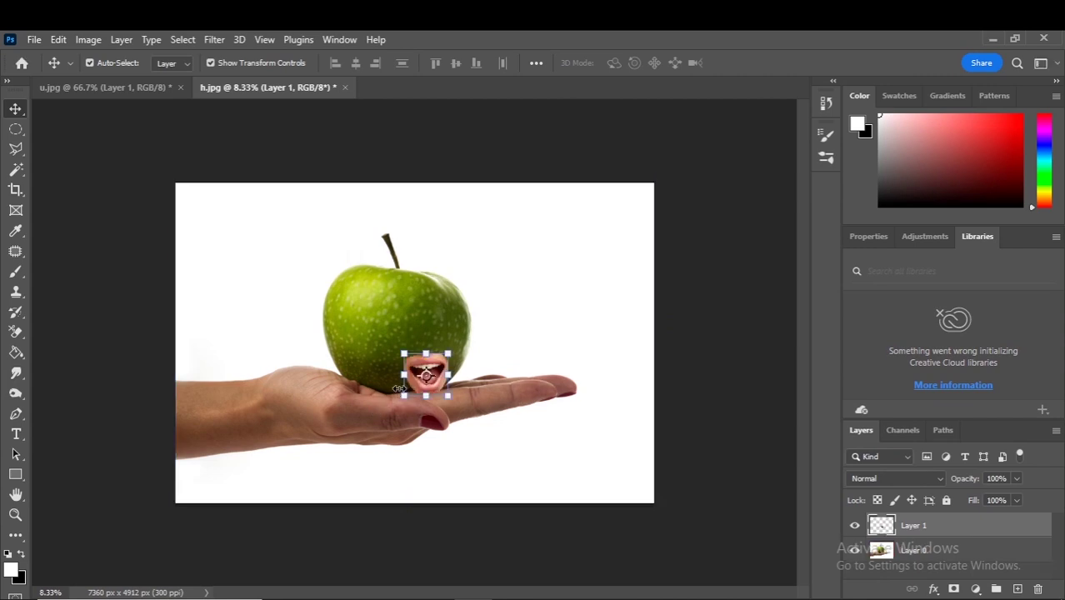
Enlarge the mouth to about 183%, move it onto the apple and rotate it
{"action": "key", "text": "ctrl+plus"}
{"action": "key", "text": "ctrl+plus"}
{"action": "key", "text": "ctrl+plus"}
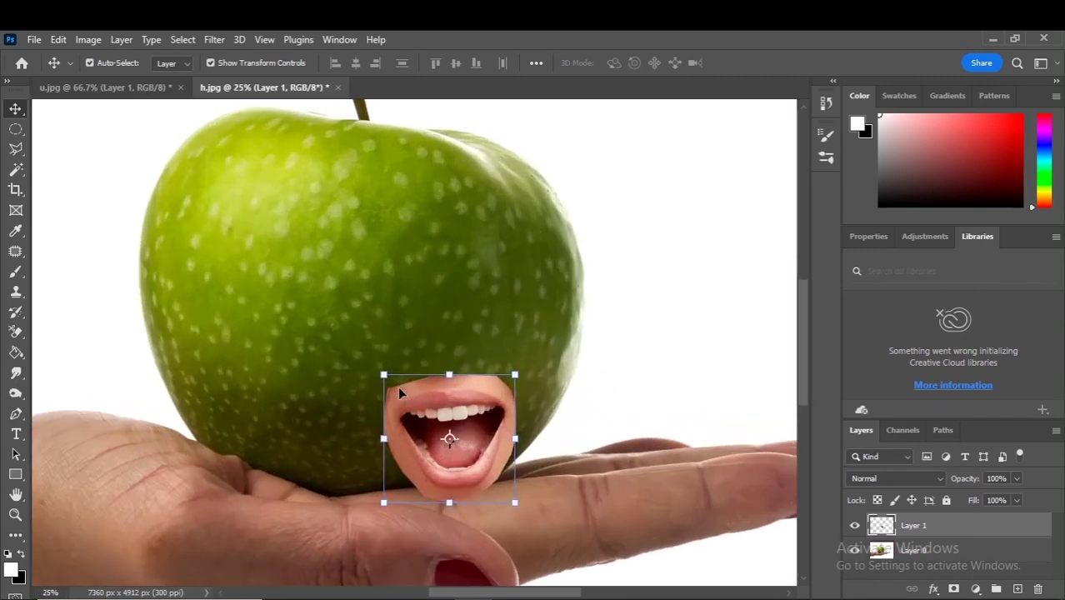
{"action": "left_click_drag", "start_coordinate": [383, 376], "coordinate": [328, 269]}
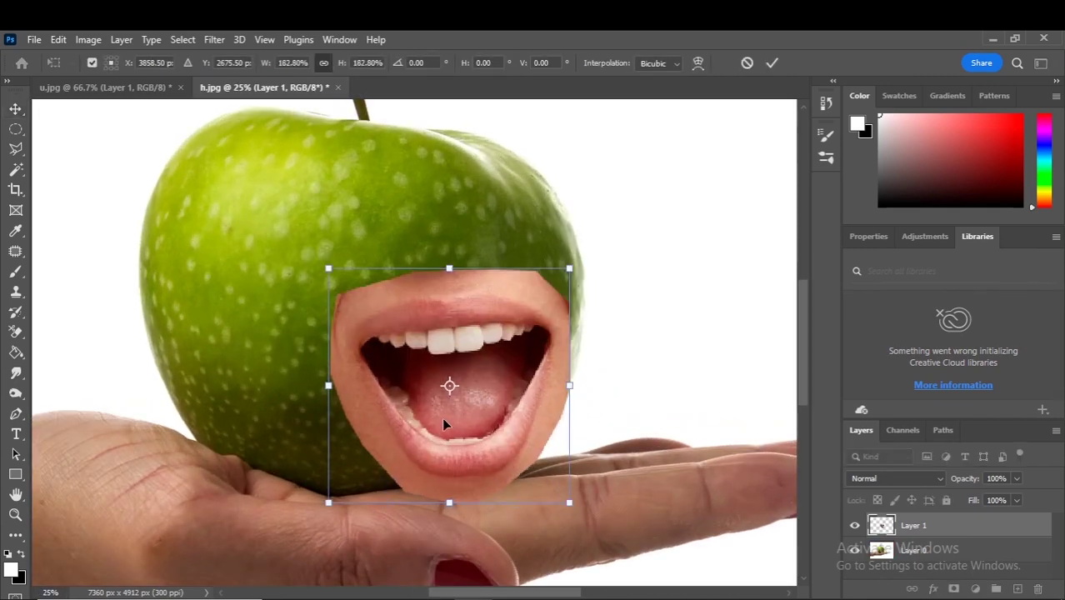
{"action": "left_click_drag", "start_coordinate": [444, 425], "coordinate": [322, 366]}
{"action": "left_click_drag", "start_coordinate": [461, 192], "coordinate": [500, 202]}
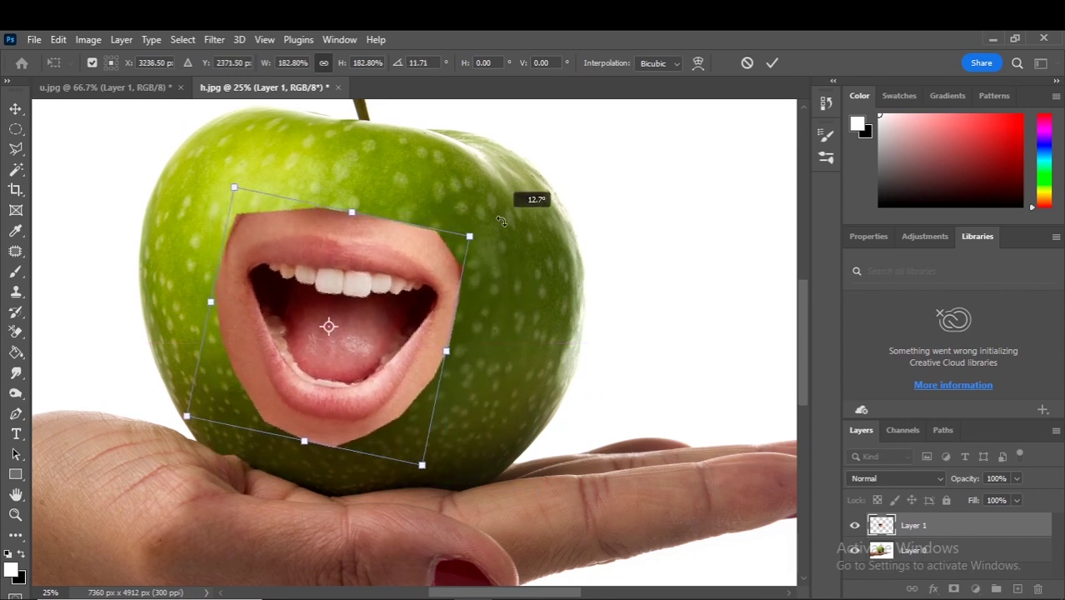
{"action": "mouse_move", "coordinate": [479, 246]}
{"action": "left_mouse_down"}
{"action": "mouse_move", "coordinate": [492, 221]}
{"action": "mouse_move", "coordinate": [533, 205]}
{"action": "left_mouse_up"}
{"action": "left_click_drag", "start_coordinate": [438, 311], "coordinate": [415, 318]}
Refine the mouth to about 252% scale with roughly 13° tilt, then commit the transform
{"action": "left_click_drag", "start_coordinate": [533, 218], "coordinate": [545, 209]}
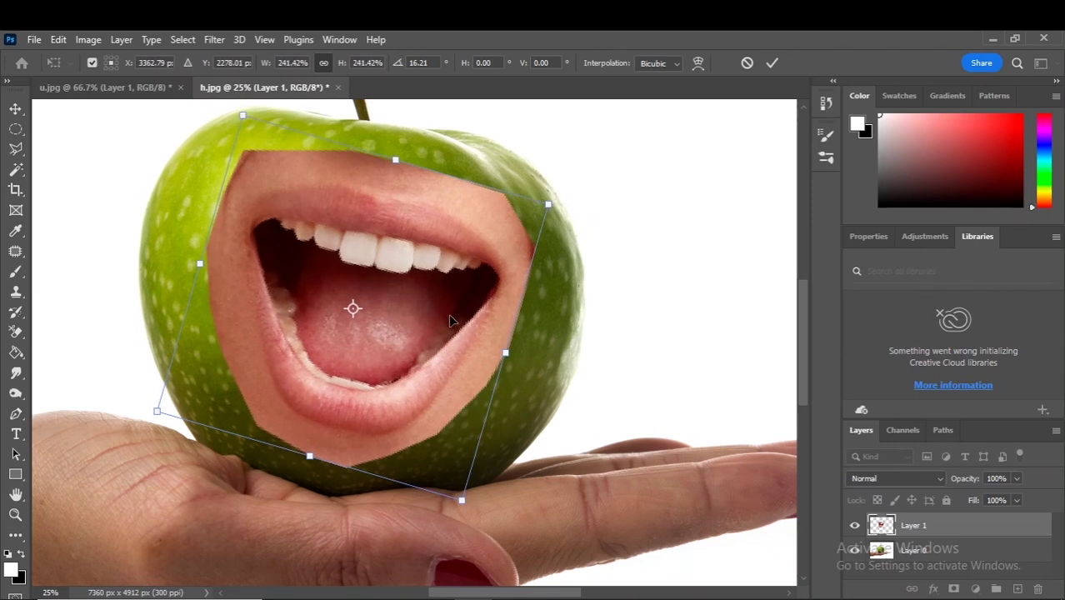
{"action": "left_click_drag", "start_coordinate": [448, 313], "coordinate": [434, 336]}
{"action": "left_click_drag", "start_coordinate": [534, 226], "coordinate": [547, 219]}
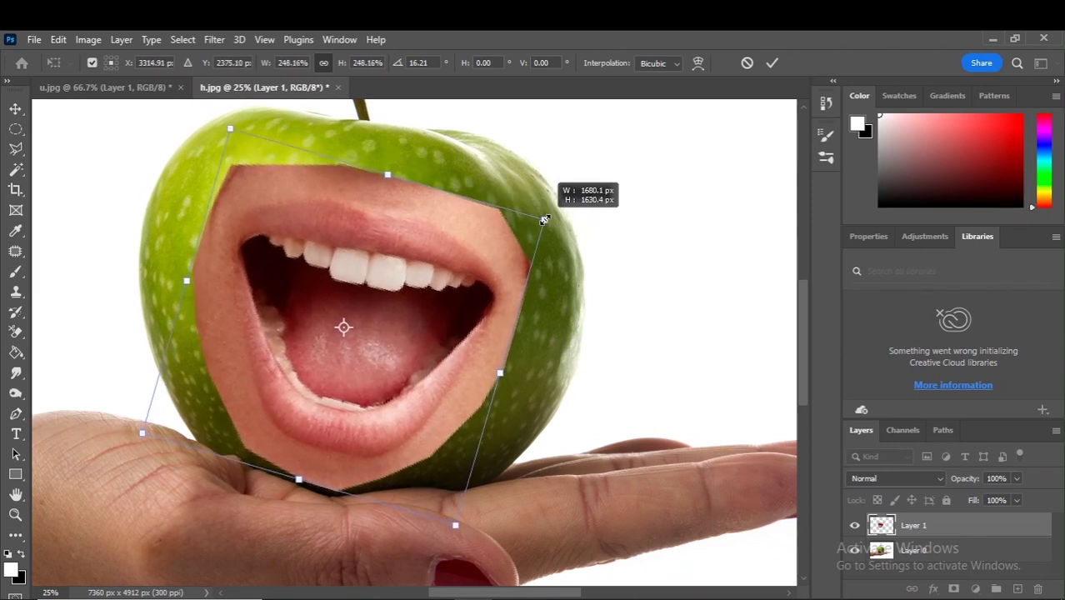
{"action": "left_click_drag", "start_coordinate": [437, 328], "coordinate": [433, 319]}
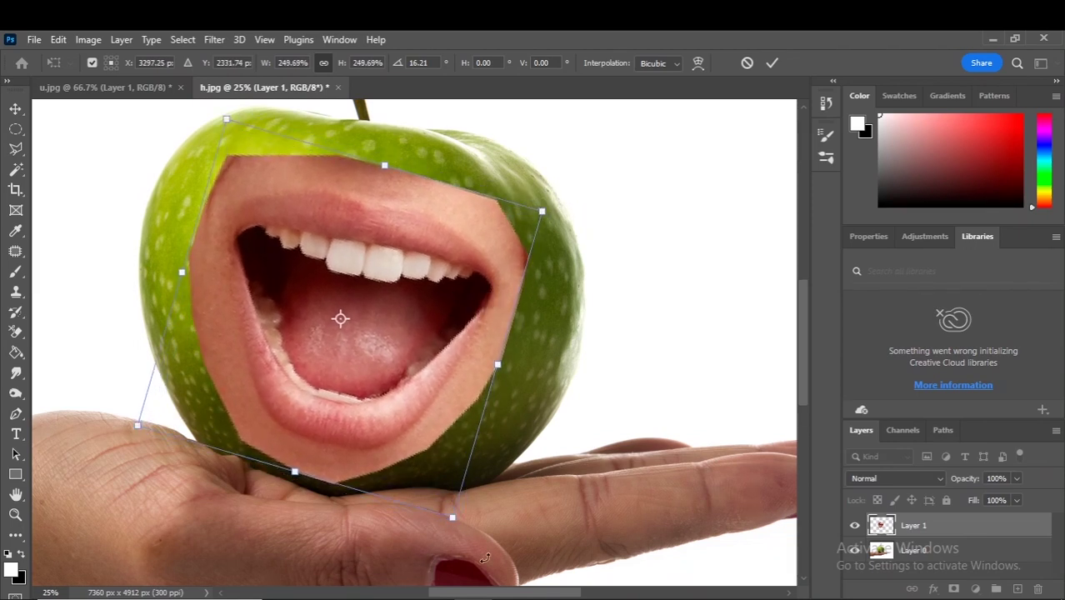
{"action": "left_click_drag", "start_coordinate": [471, 556], "coordinate": [484, 552]}
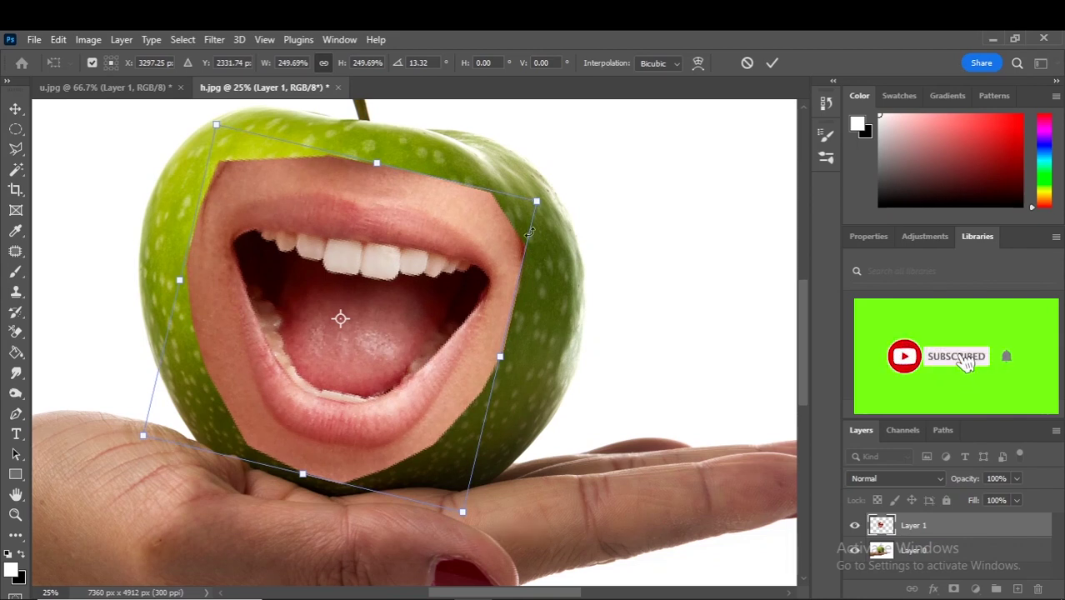
{"action": "left_click_drag", "start_coordinate": [537, 201], "coordinate": [548, 195]}
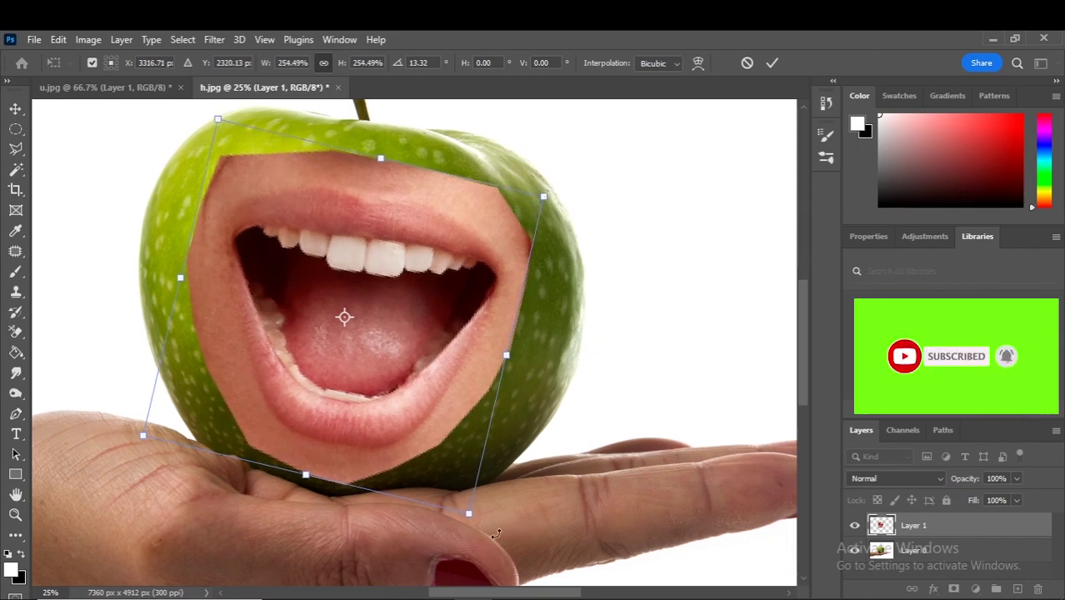
{"action": "left_click_drag", "start_coordinate": [483, 538], "coordinate": [489, 541]}
{"action": "key", "text": "Return"}
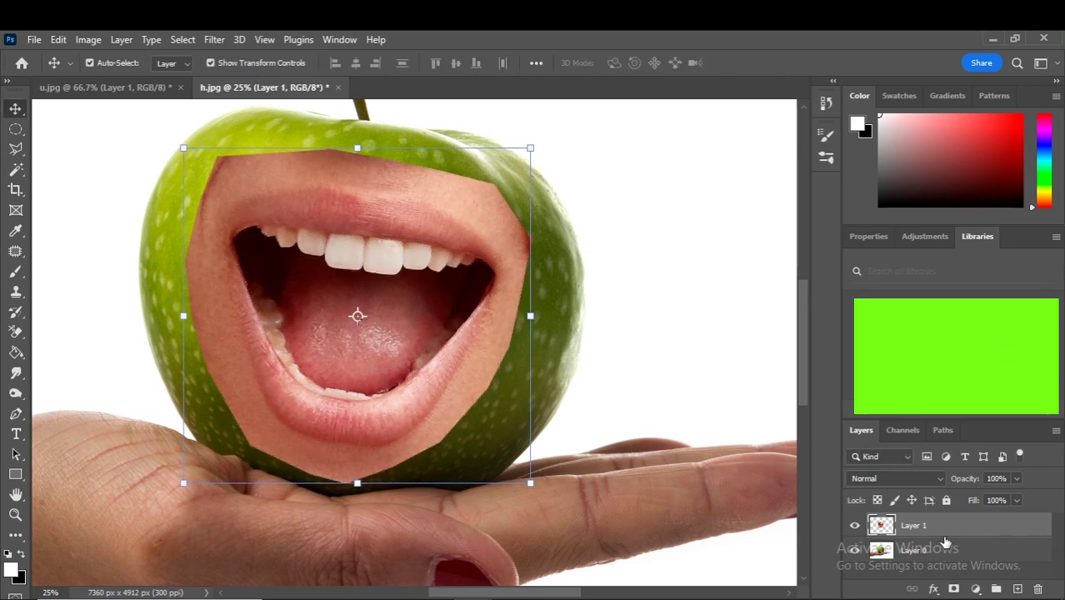
Duplicate the mouth layer, hide the copy, and select the apple photo layer
{"action": "key", "text": "ctrl+j"}
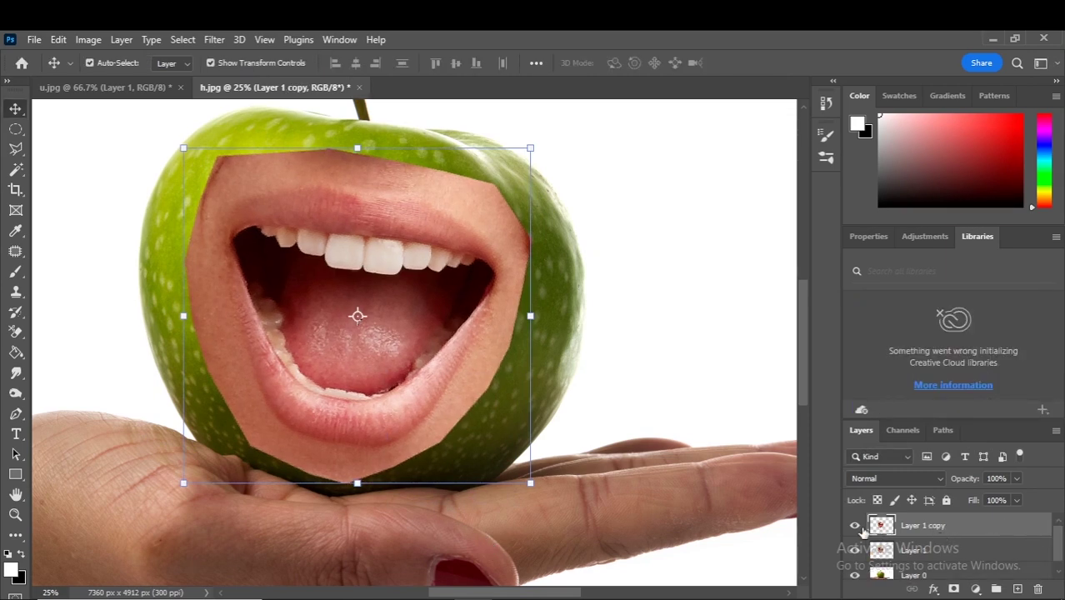
{"action": "left_click", "coordinate": [855, 526]}
{"action": "left_click", "coordinate": [1059, 575]}
{"action": "left_click", "coordinate": [960, 566]}
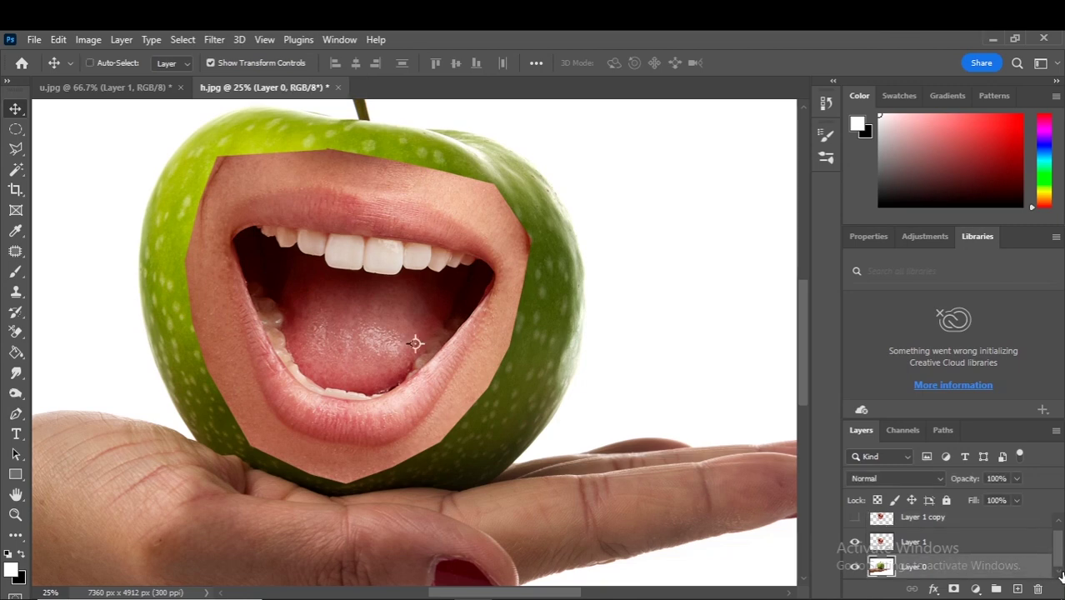
Duplicate the apple photo layer as Layer 0 copy and make Layer 1 active again
{"action": "key", "text": "ctrl+j"}
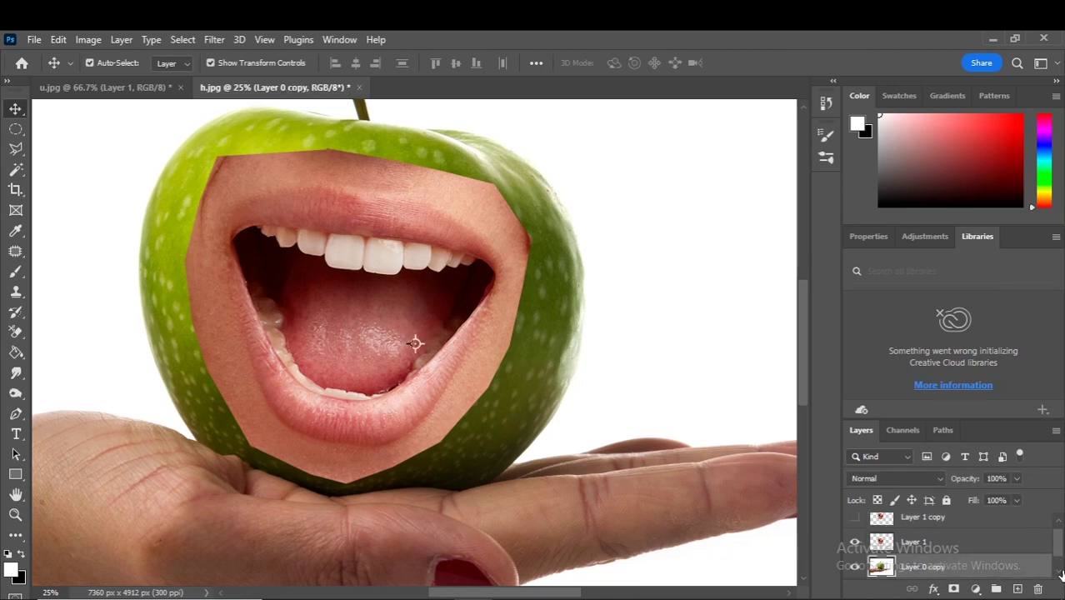
{"action": "left_click", "coordinate": [1059, 575]}
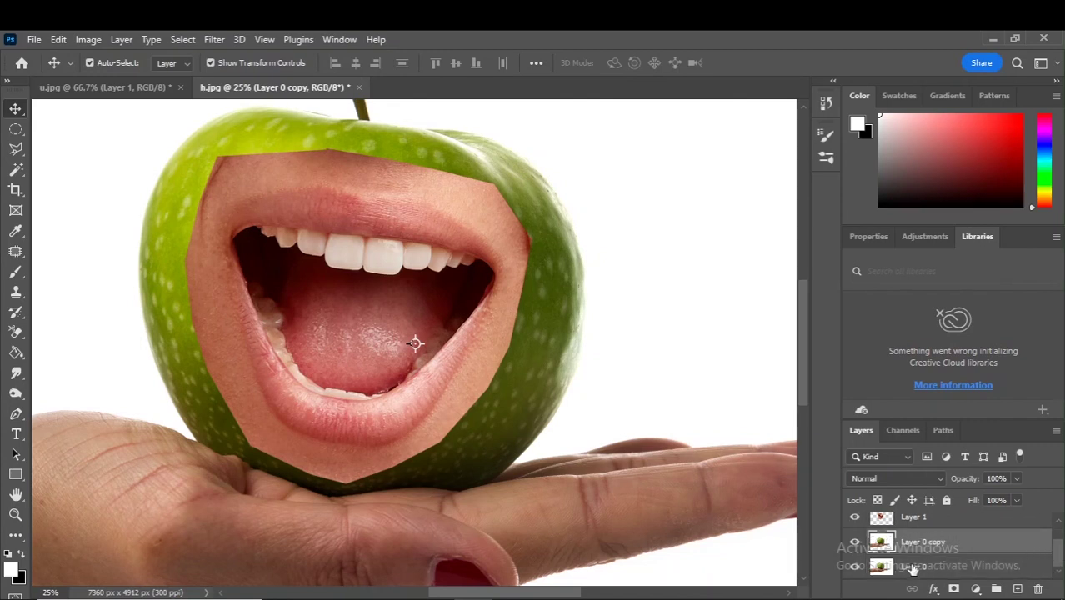
{"action": "left_click_drag", "start_coordinate": [1059, 566], "coordinate": [1059, 550]}
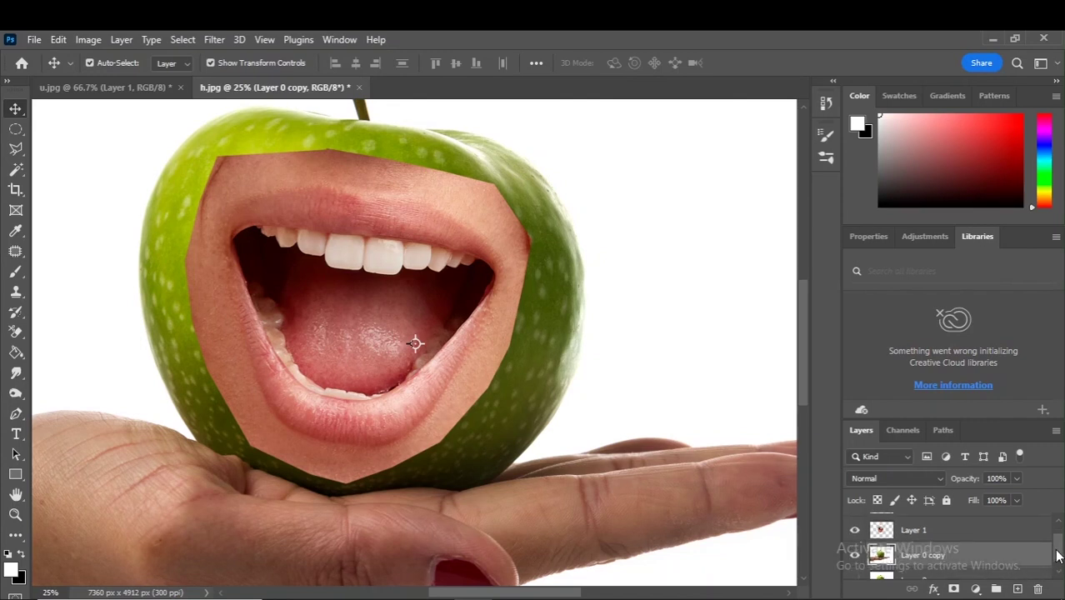
{"action": "left_click", "coordinate": [919, 538]}
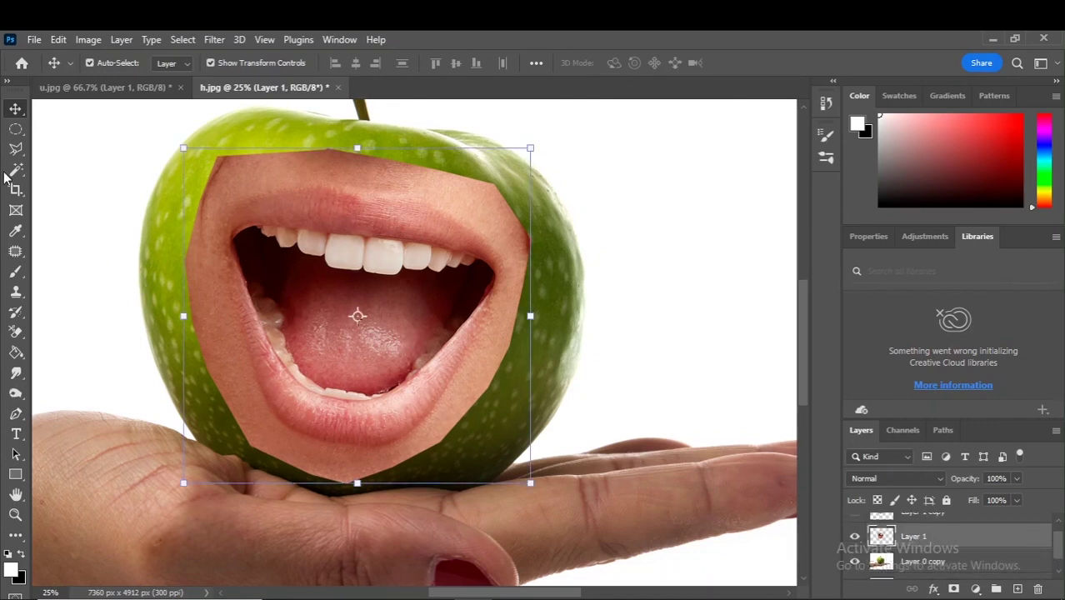
Trace a freehand Lasso selection around the lips on Layer 1
{"action": "right_click", "coordinate": [16, 148]}
{"action": "left_click", "coordinate": [87, 146]}
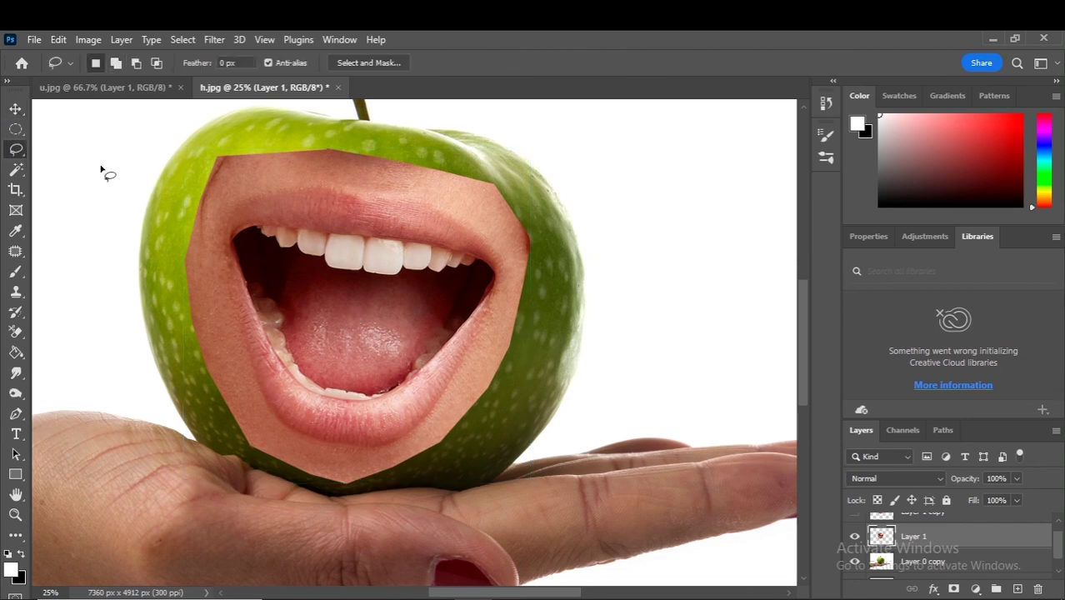
{"action": "left_click_drag", "start_coordinate": [215, 226], "coordinate": [215, 268]}
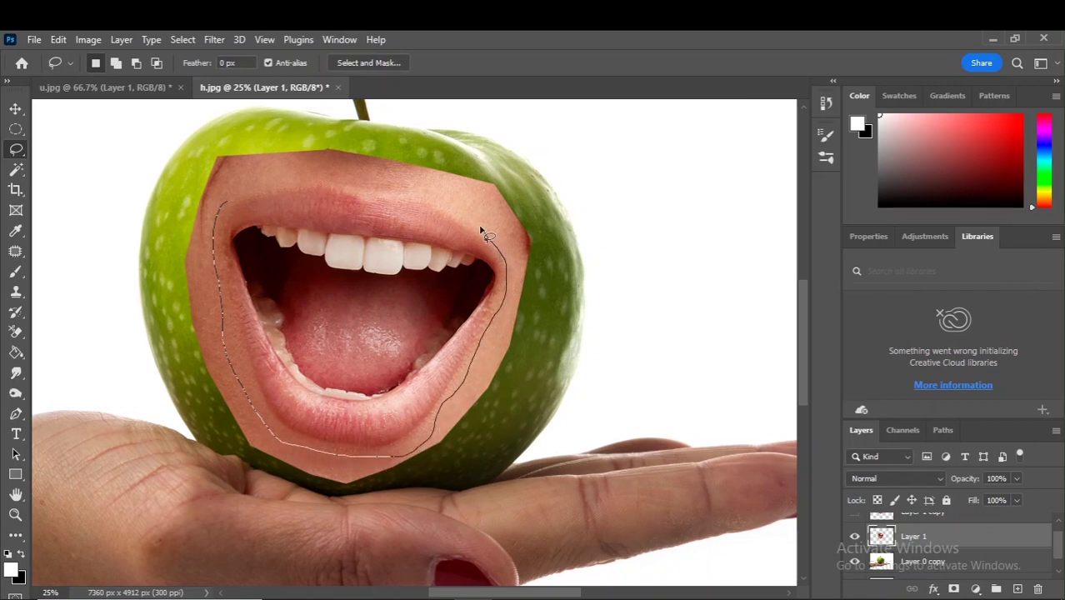
{"action": "left_click_drag", "start_coordinate": [482, 234], "coordinate": [445, 206]}
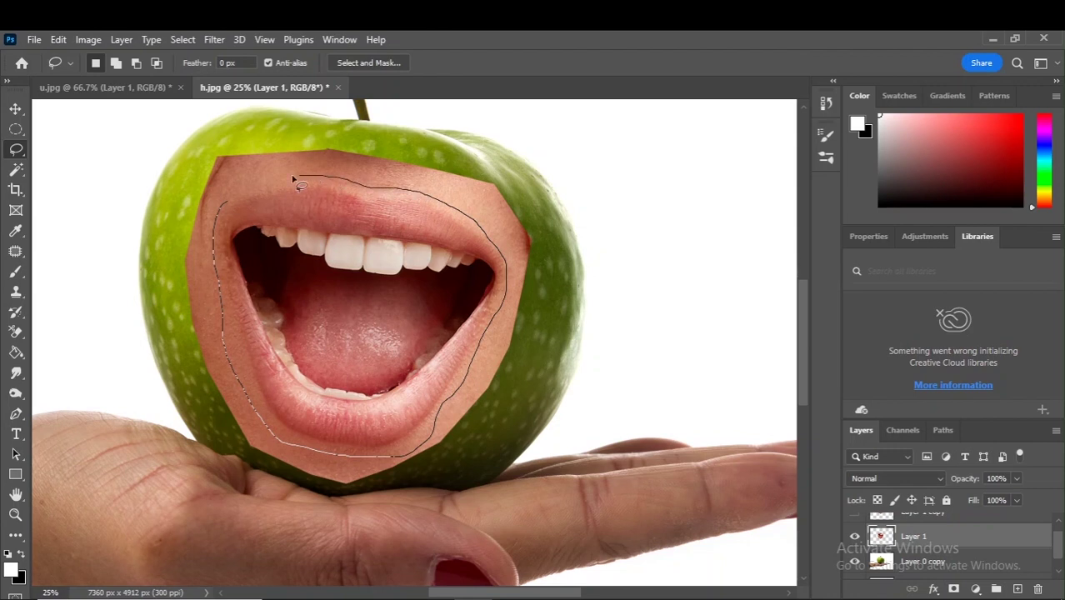
{"action": "left_click_drag", "start_coordinate": [241, 194], "coordinate": [229, 206]}
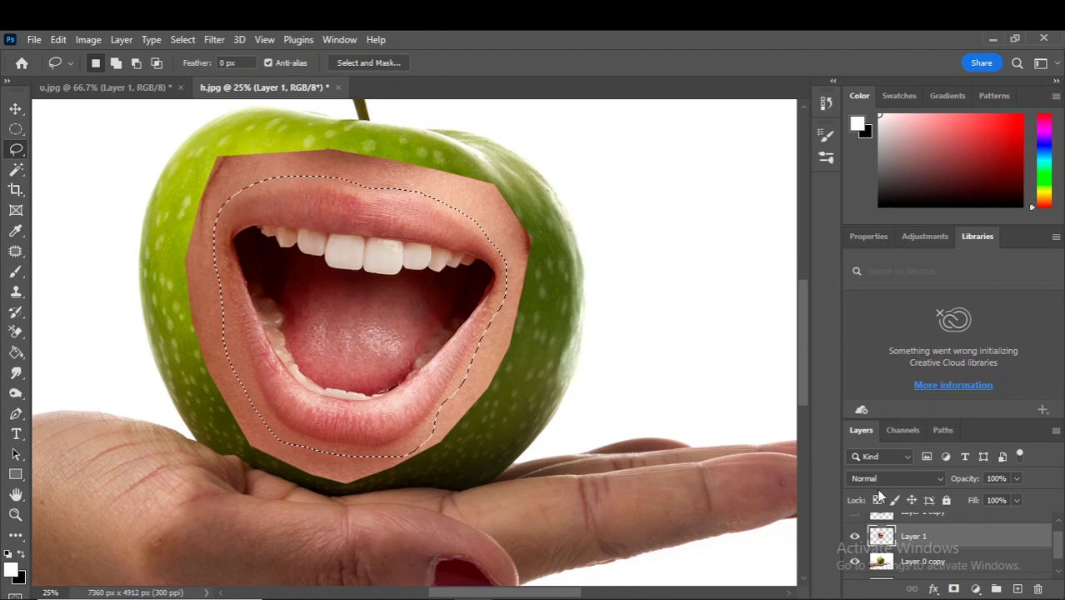
Mask Layer 1 to the lips, load that mask as a selection, hide Layer 1, and select Layer 0 copy
{"action": "left_click", "coordinate": [954, 589]}
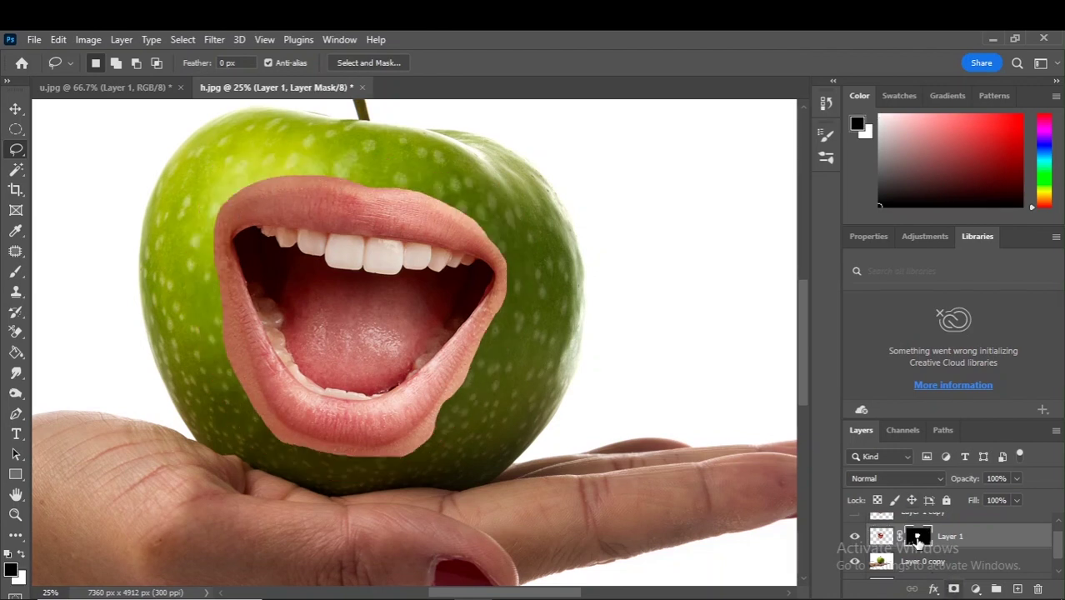
{"action": "left_click", "coordinate": [1059, 521]}
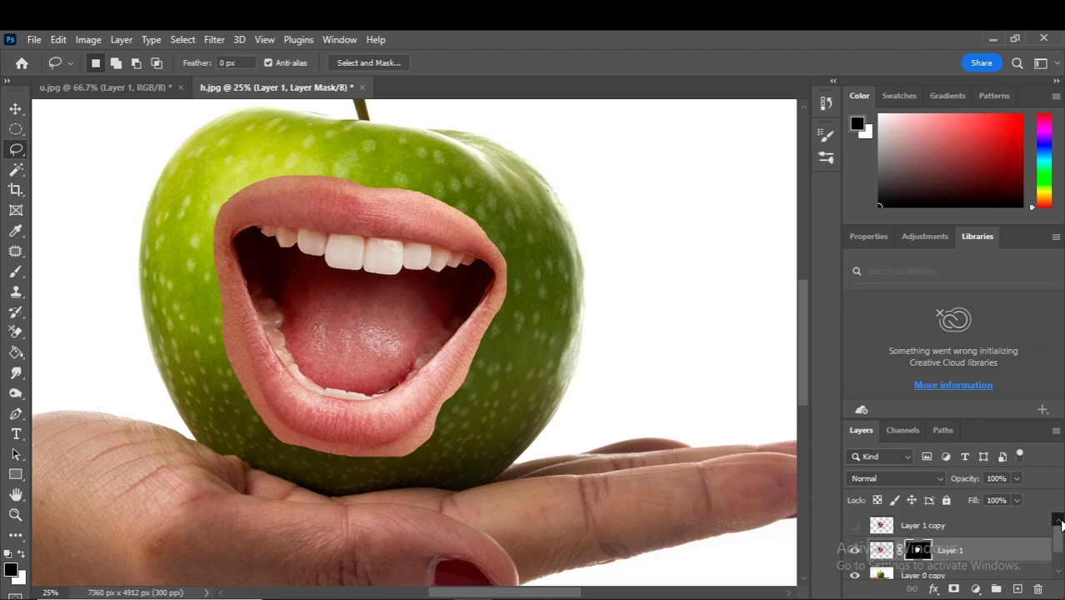
{"action": "left_click", "coordinate": [921, 552], "text": "ctrl"}
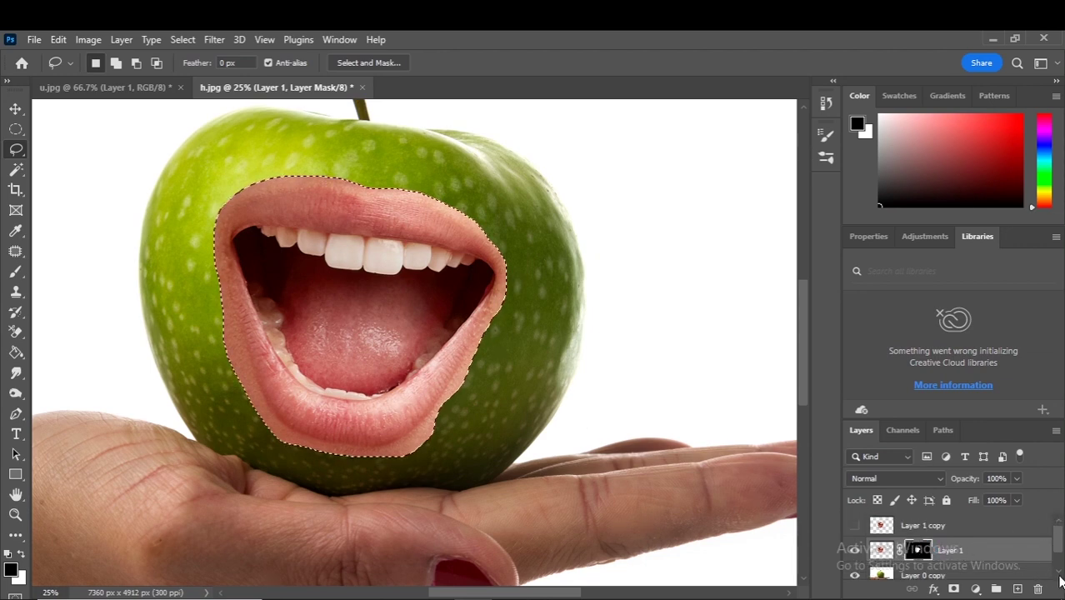
{"action": "scroll", "coordinate": [929, 555], "scroll_direction": "down", "scroll_amount": 1}
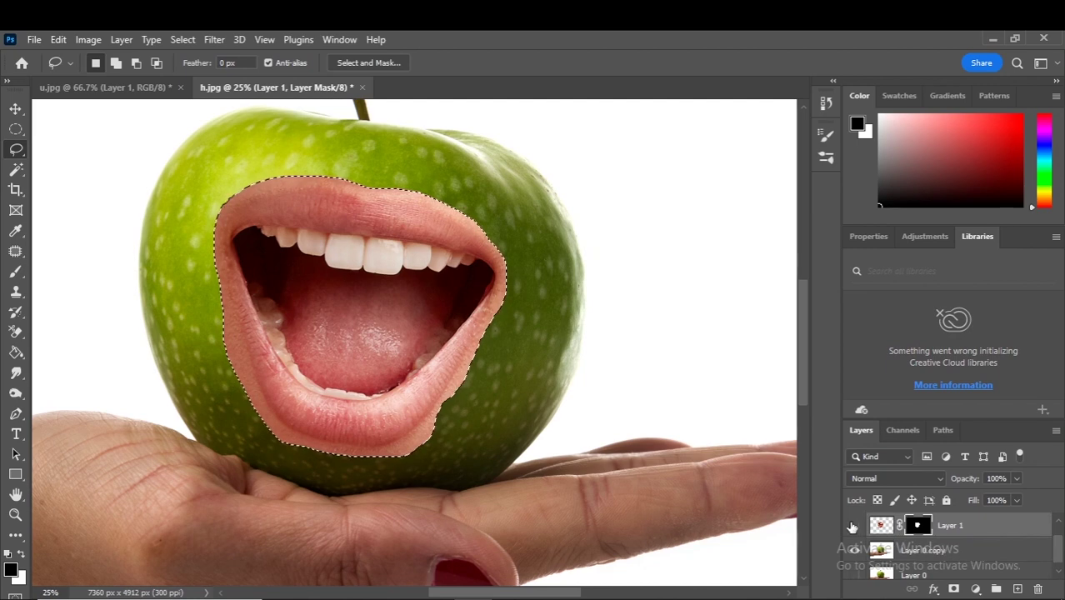
{"action": "left_click", "coordinate": [854, 525]}
{"action": "left_click", "coordinate": [912, 552]}
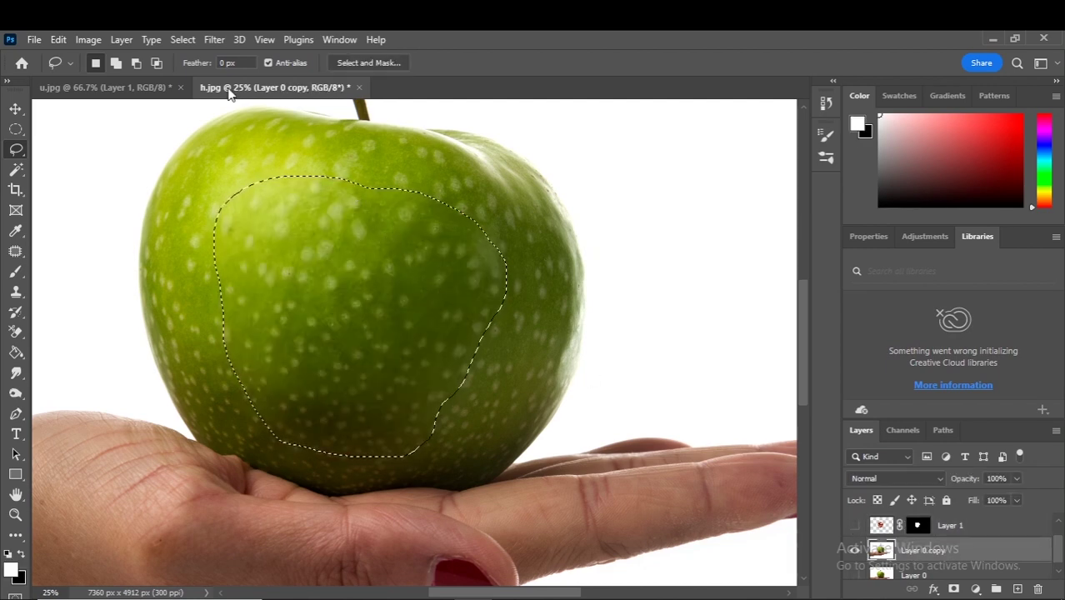
Contract the lip selection, delete it from the apple copy, and deselect
{"action": "left_click", "coordinate": [214, 40]}
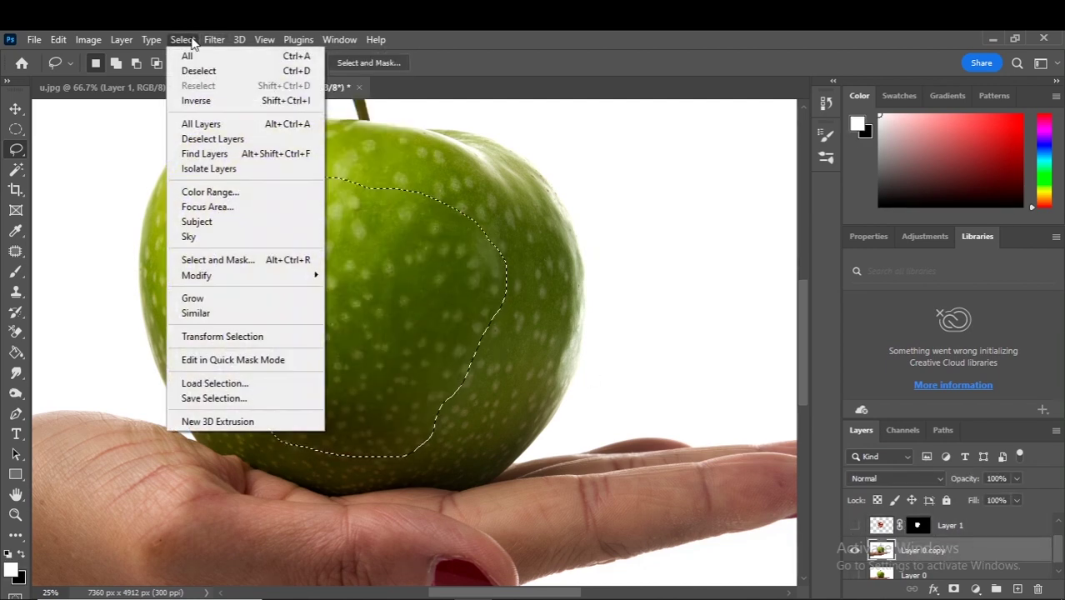
{"action": "mouse_move", "coordinate": [196, 275]}
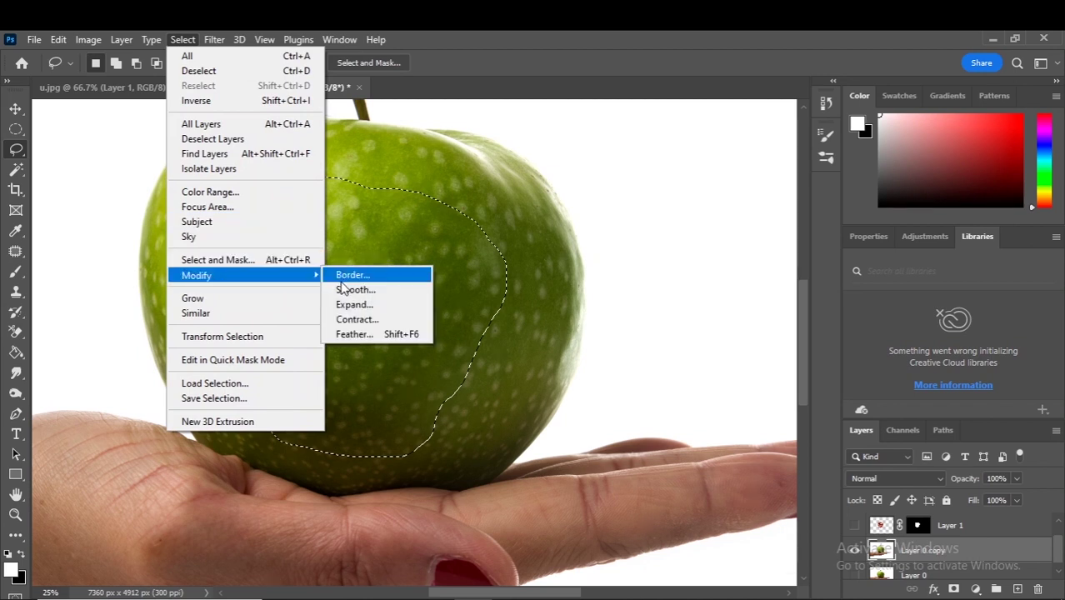
{"action": "left_click", "coordinate": [365, 320]}
{"action": "left_click", "coordinate": [604, 206]}
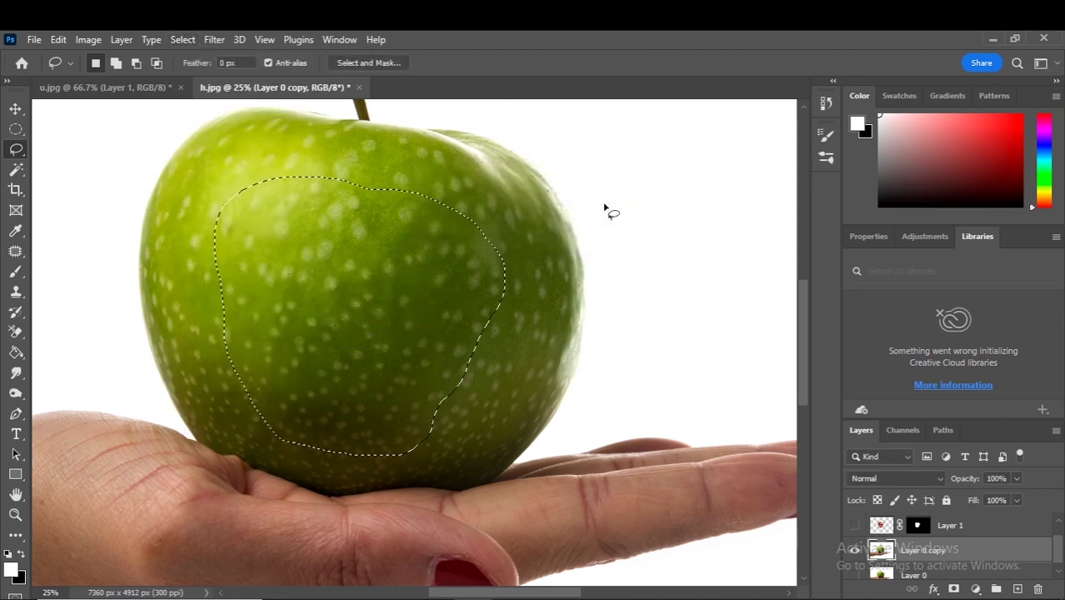
{"action": "key", "text": "Delete"}
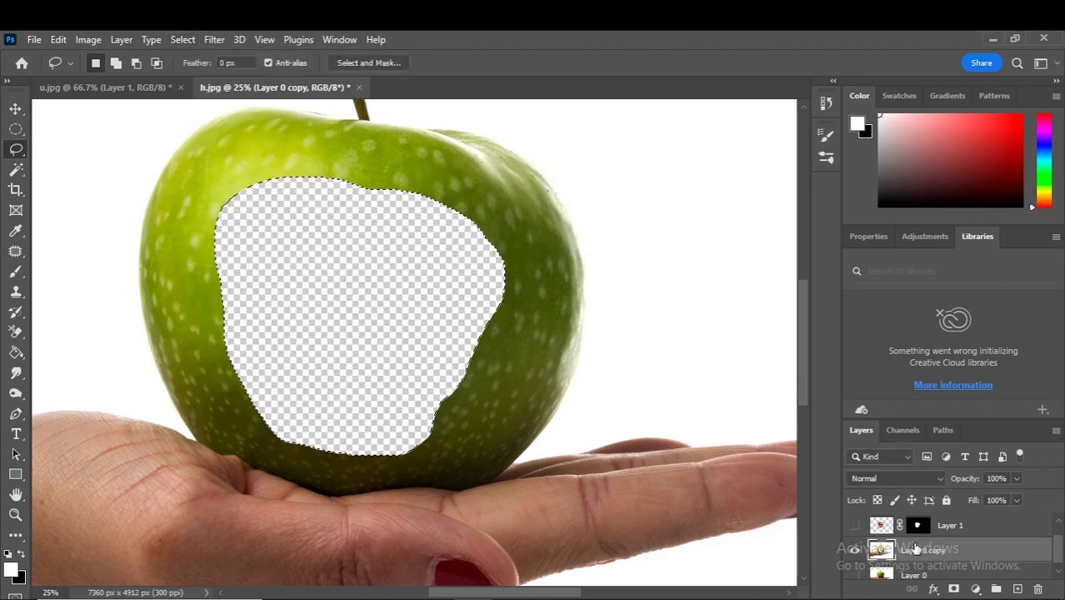
{"action": "key", "text": "ctrl+d"}
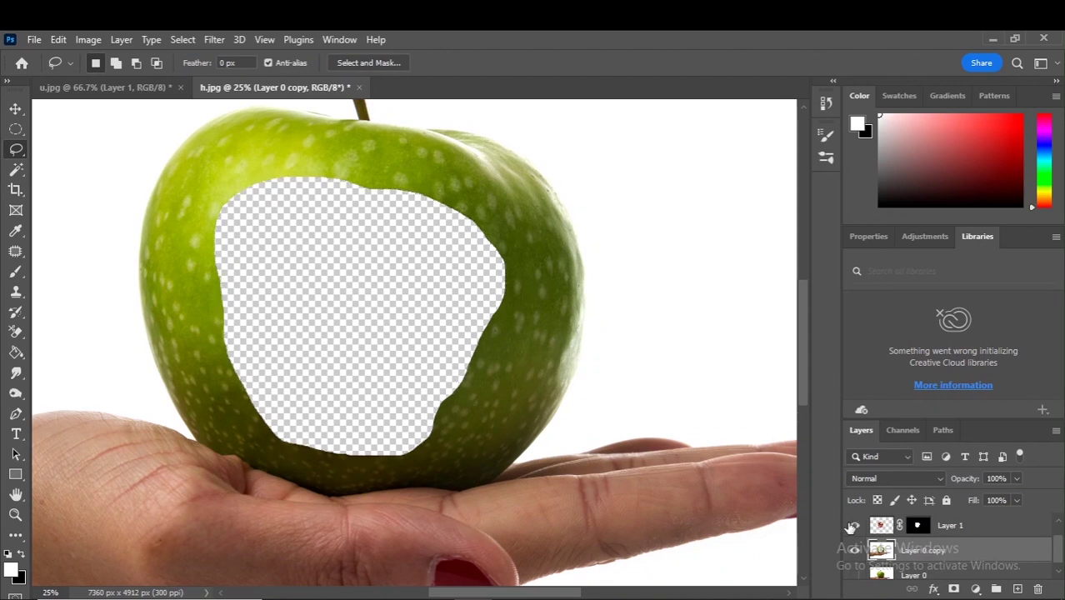
Show the mouth layer again and make Layer 1 the active layer
{"action": "left_click", "coordinate": [853, 526]}
{"action": "left_click", "coordinate": [985, 525]}
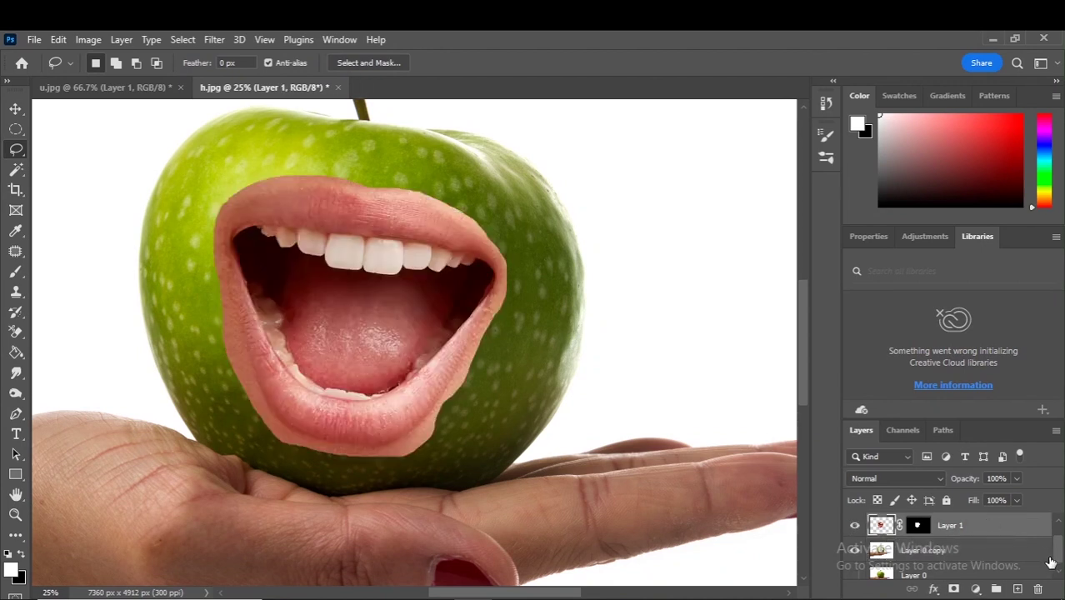
{"action": "left_click_drag", "start_coordinate": [1059, 564], "coordinate": [1057, 547]}
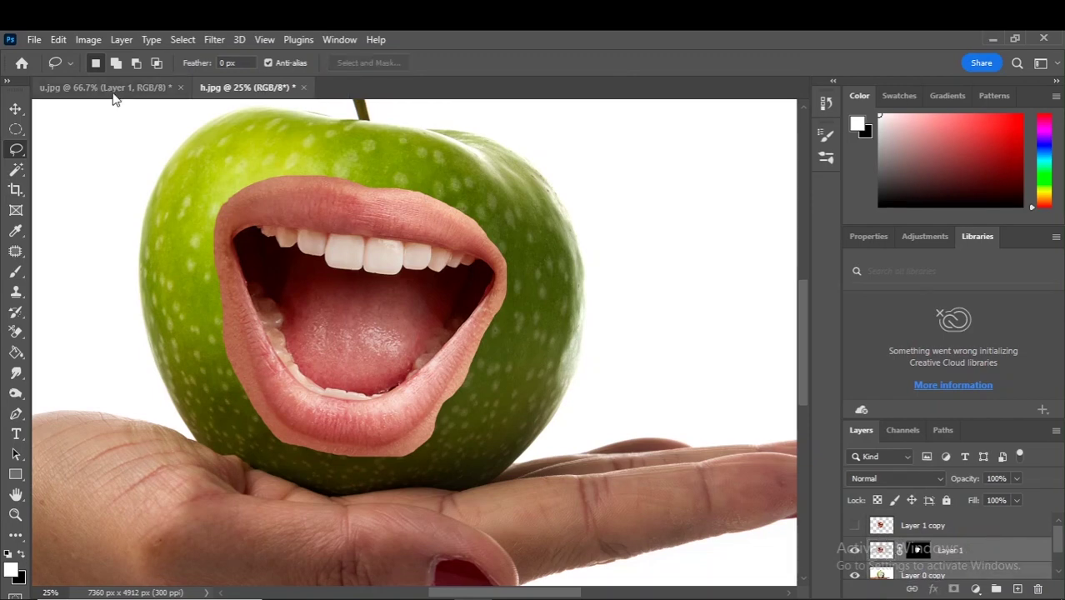
Auto-blend the selected layers using the Stack Images method
{"action": "left_click", "coordinate": [60, 40]}
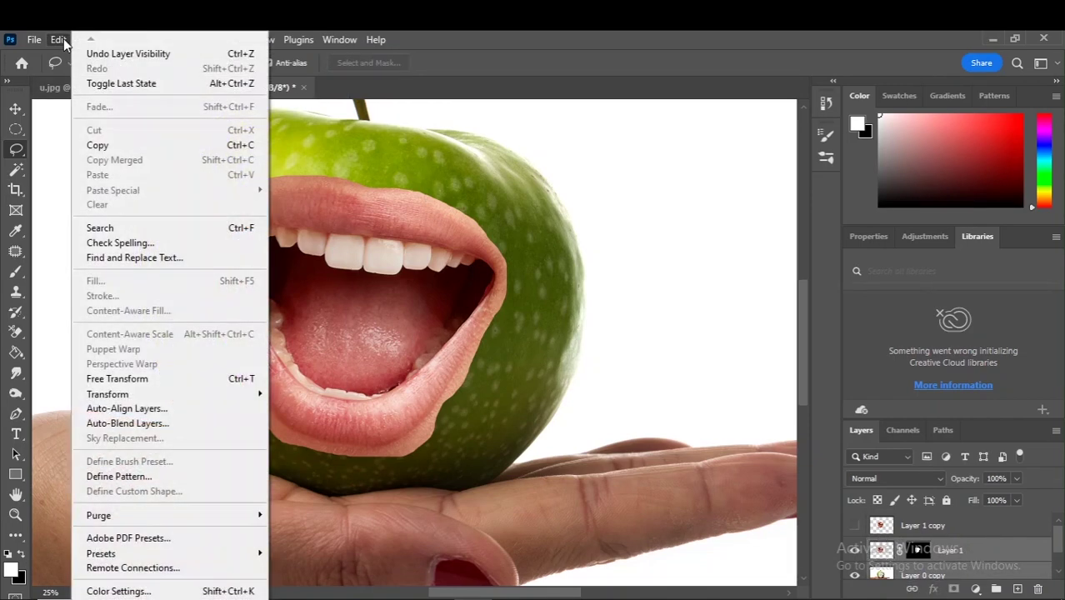
{"action": "left_click", "coordinate": [193, 423]}
{"action": "left_click", "coordinate": [420, 238]}
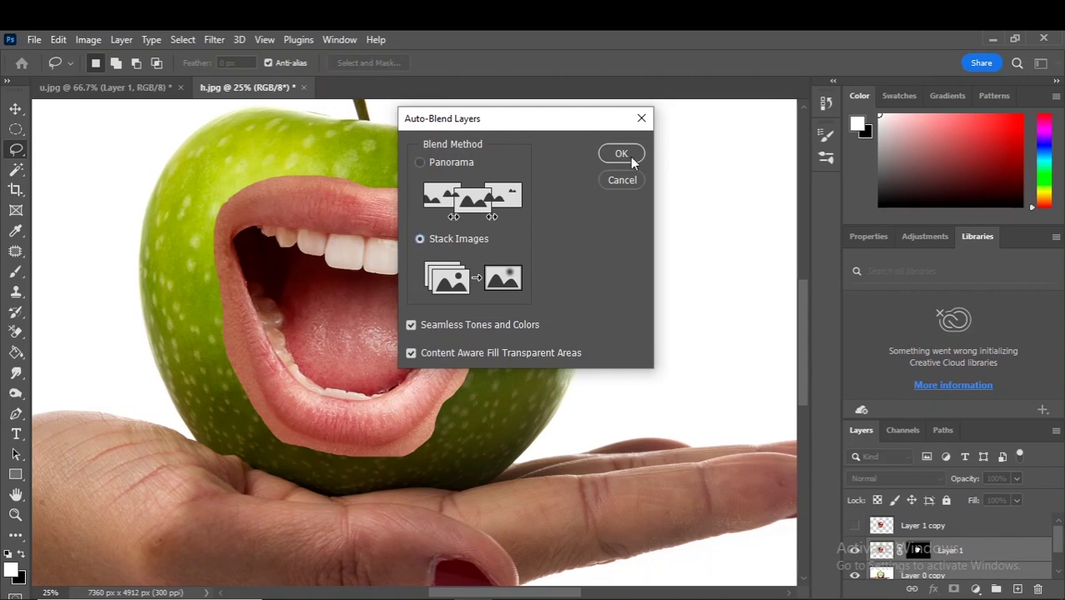
{"action": "left_click", "coordinate": [625, 155]}
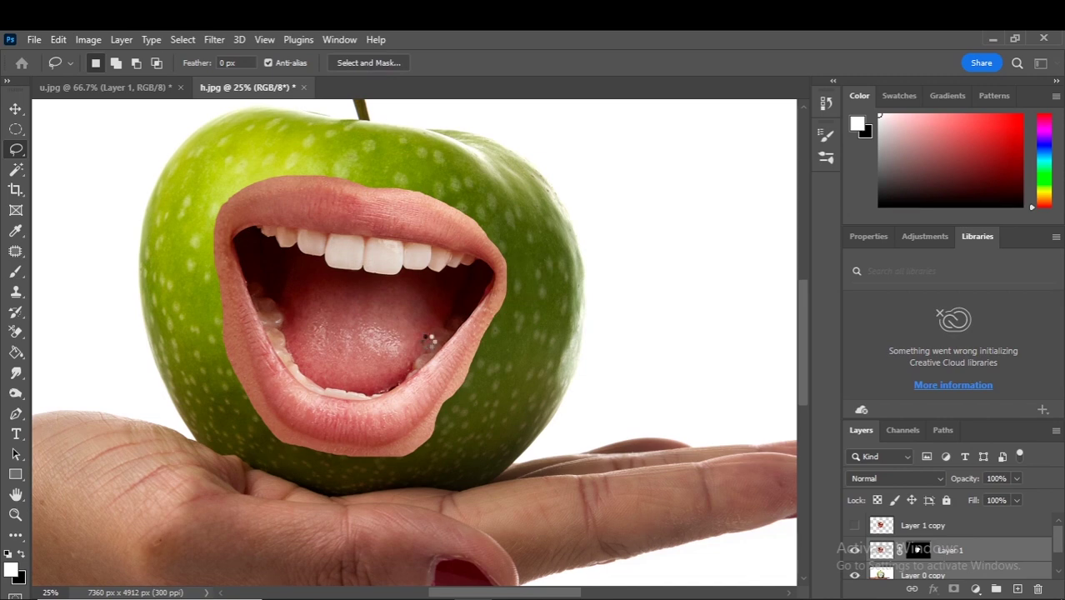
Deselect and move Layer 1 copy below Layer 1 (merged)
{"action": "key", "text": "ctrl+alt+shift+e"}
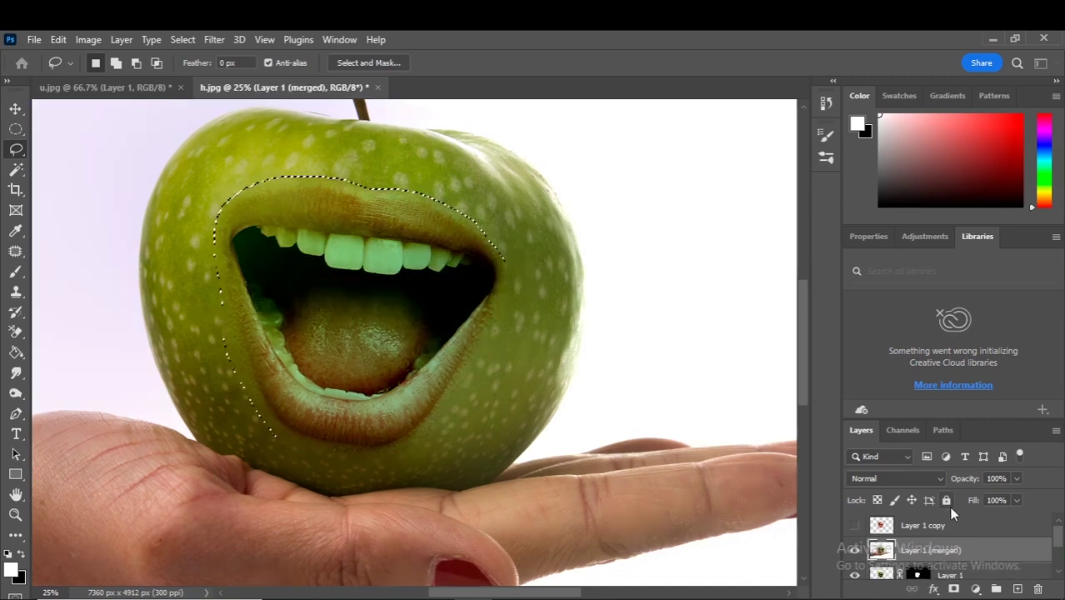
{"action": "key", "text": "ctrl+d"}
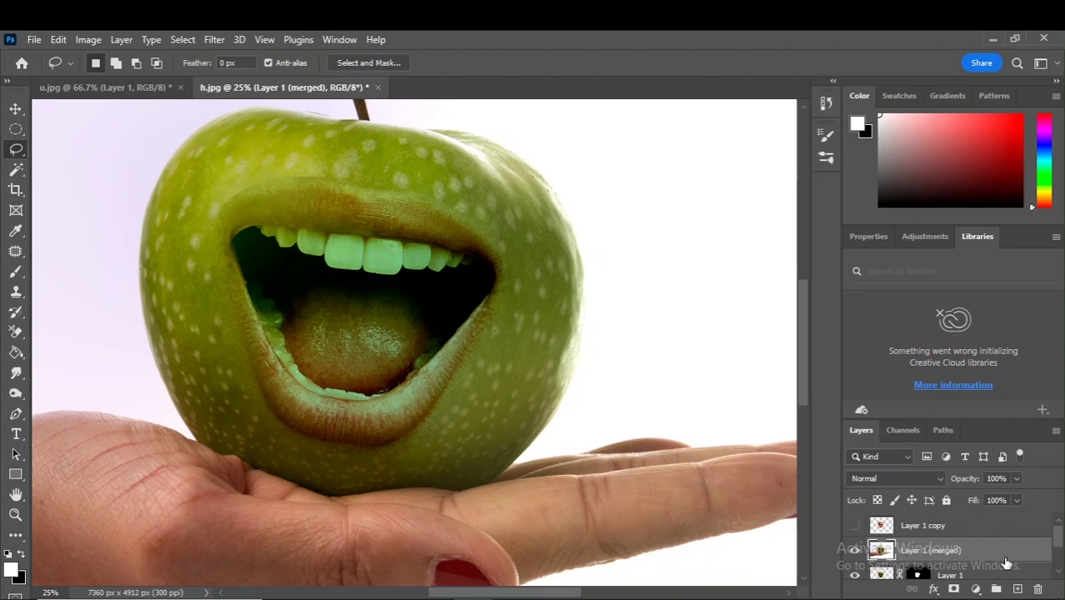
{"action": "mouse_move", "coordinate": [948, 534]}
{"action": "left_mouse_down"}
{"action": "mouse_move", "coordinate": [867, 560]}
{"action": "mouse_move", "coordinate": [889, 546]}
{"action": "left_mouse_up"}
Add a white mask to Layer 1 (merged), pick a soft round brush, and zoom into the mouth
{"action": "left_click", "coordinate": [963, 527]}
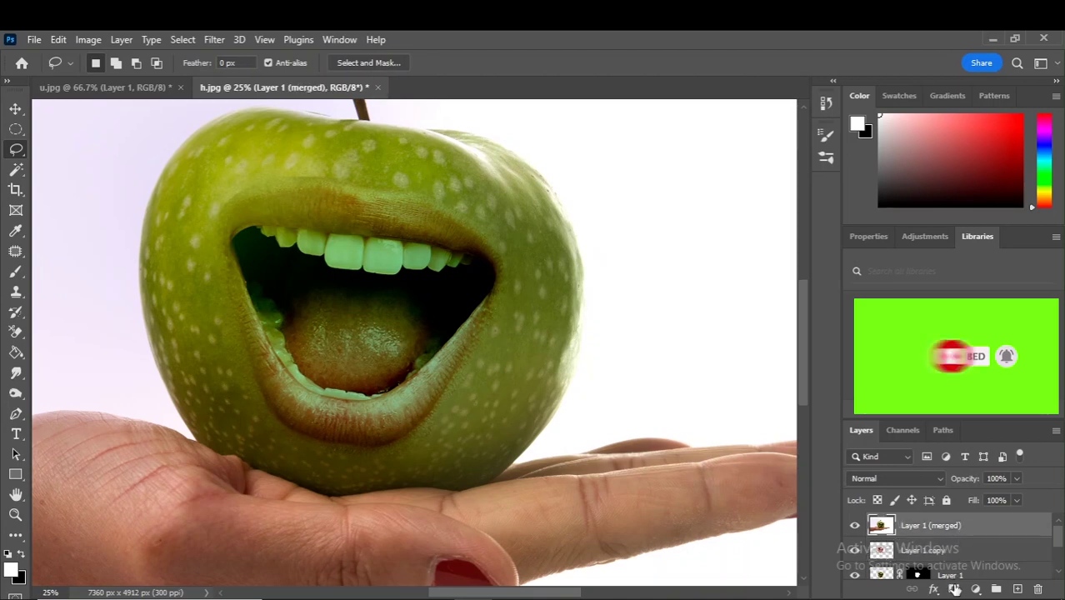
{"action": "left_click", "coordinate": [953, 589]}
{"action": "left_click", "coordinate": [16, 274]}
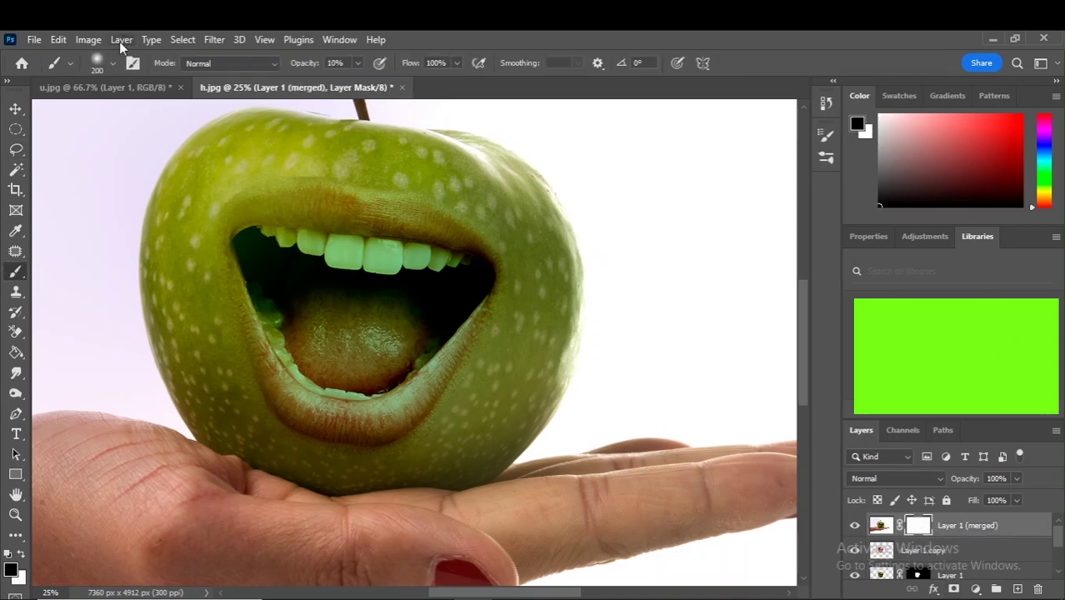
{"action": "left_click", "coordinate": [111, 65]}
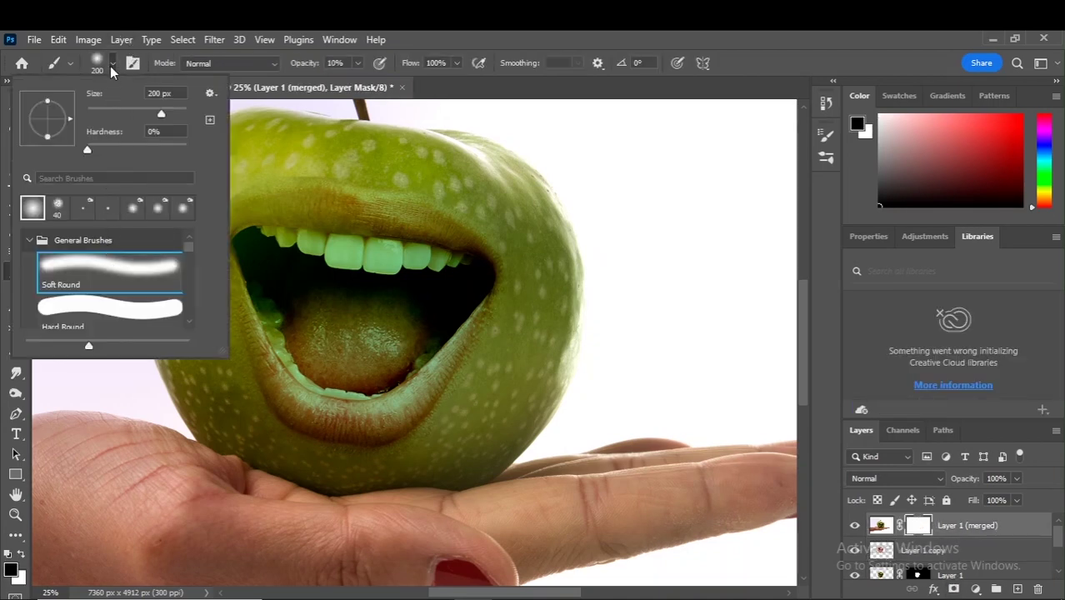
{"action": "left_click", "coordinate": [112, 70]}
{"action": "key", "text": "ctrl+plus"}
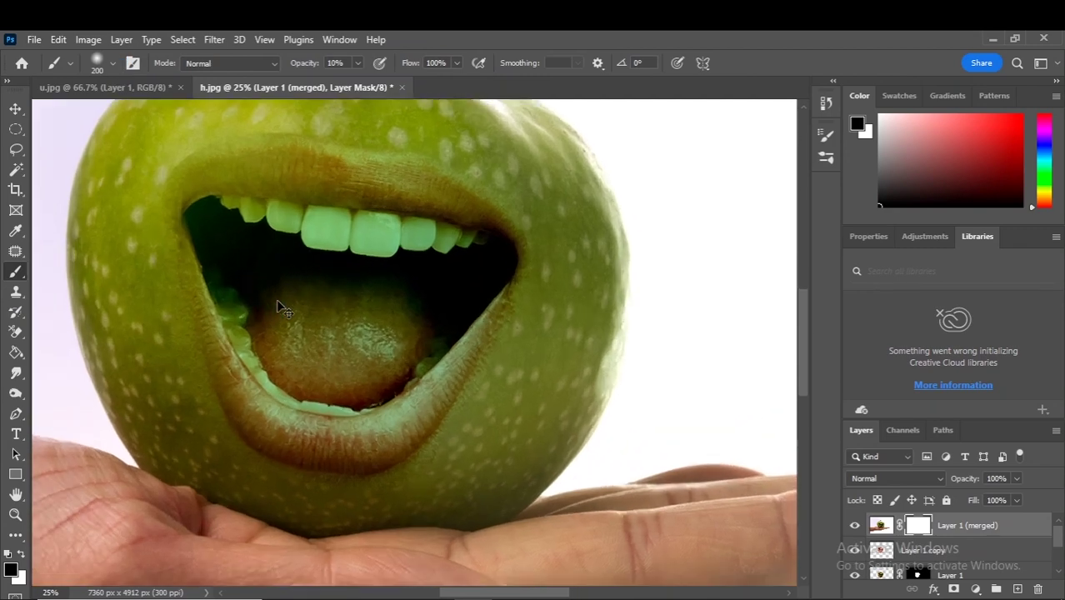
{"action": "key", "text": "ctrl+plus"}
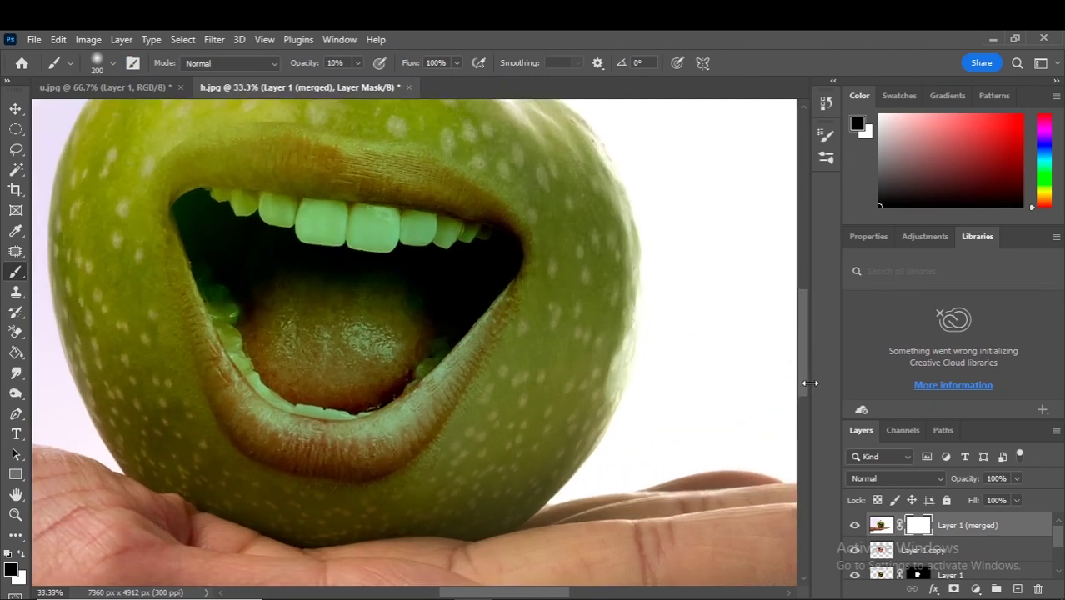
{"action": "left_click_drag", "start_coordinate": [800, 379], "coordinate": [803, 365]}
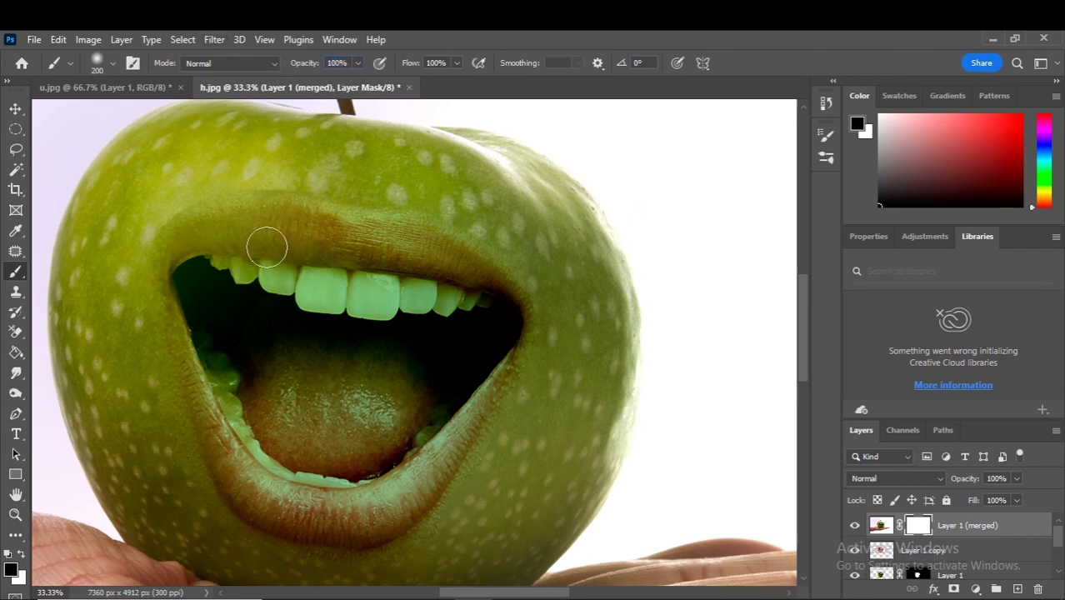
Paint the mask to restore white teeth and red mouth interior, lightly blending the upper lip
{"action": "mouse_move", "coordinate": [250, 271]}
{"action": "left_mouse_down"}
{"action": "mouse_move", "coordinate": [358, 300]}
{"action": "mouse_move", "coordinate": [400, 298]}
{"action": "mouse_move", "coordinate": [238, 309]}
{"action": "mouse_move", "coordinate": [250, 364]}
{"action": "mouse_move", "coordinate": [392, 393]}
{"action": "left_mouse_up"}
{"action": "key", "text": "bracketright"}
{"action": "key", "text": "bracketright"}
{"action": "key", "text": "bracketright"}
{"action": "key", "text": "bracketleft"}
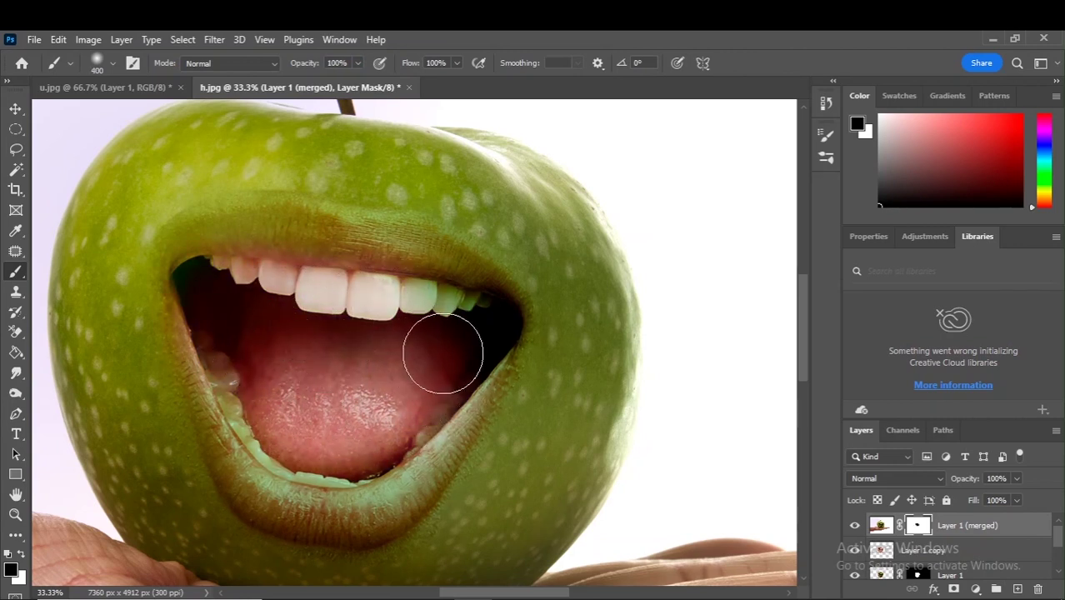
{"action": "left_click_drag", "start_coordinate": [443, 353], "coordinate": [489, 314]}
{"action": "key", "text": "bracketleft"}
{"action": "key", "text": "bracketleft"}
{"action": "key", "text": "bracketleft"}
{"action": "mouse_move", "coordinate": [409, 317]}
{"action": "left_mouse_down"}
{"action": "mouse_move", "coordinate": [440, 292]}
{"action": "mouse_move", "coordinate": [367, 267]}
{"action": "mouse_move", "coordinate": [246, 262]}
{"action": "mouse_move", "coordinate": [207, 281]}
{"action": "mouse_move", "coordinate": [224, 371]}
{"action": "mouse_move", "coordinate": [258, 434]}
{"action": "mouse_move", "coordinate": [300, 463]}
{"action": "mouse_move", "coordinate": [350, 475]}
{"action": "mouse_move", "coordinate": [398, 448]}
{"action": "mouse_move", "coordinate": [480, 352]}
{"action": "left_mouse_up"}
{"action": "key", "text": "bracketleft"}
{"action": "key", "text": "bracketleft"}
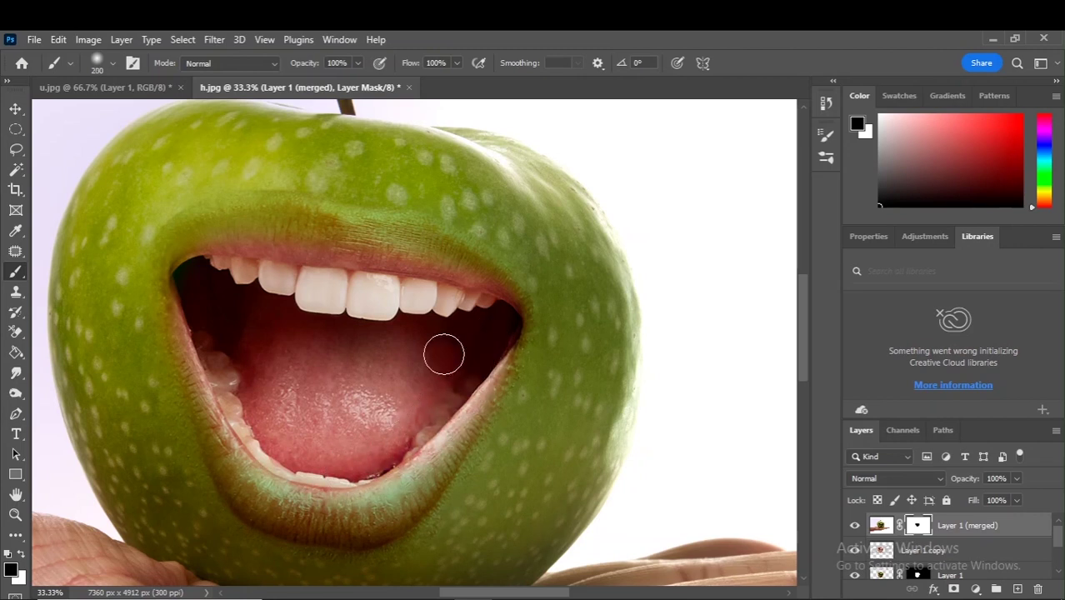
{"action": "key", "text": "bracketleft"}
{"action": "mouse_move", "coordinate": [428, 245]}
{"action": "left_mouse_down"}
{"action": "mouse_move", "coordinate": [226, 254]}
{"action": "mouse_move", "coordinate": [190, 280]}
{"action": "mouse_move", "coordinate": [226, 245]}
{"action": "mouse_move", "coordinate": [185, 302]}
{"action": "mouse_move", "coordinate": [199, 376]}
{"action": "mouse_move", "coordinate": [227, 418]}
{"action": "left_mouse_up"}
Paint the mask at 10% opacity along upper, lower and corner lip edges to soften them into the apple
{"action": "key", "text": "bracketright"}
{"action": "key", "text": "bracketright"}
{"action": "key", "text": "bracketright"}
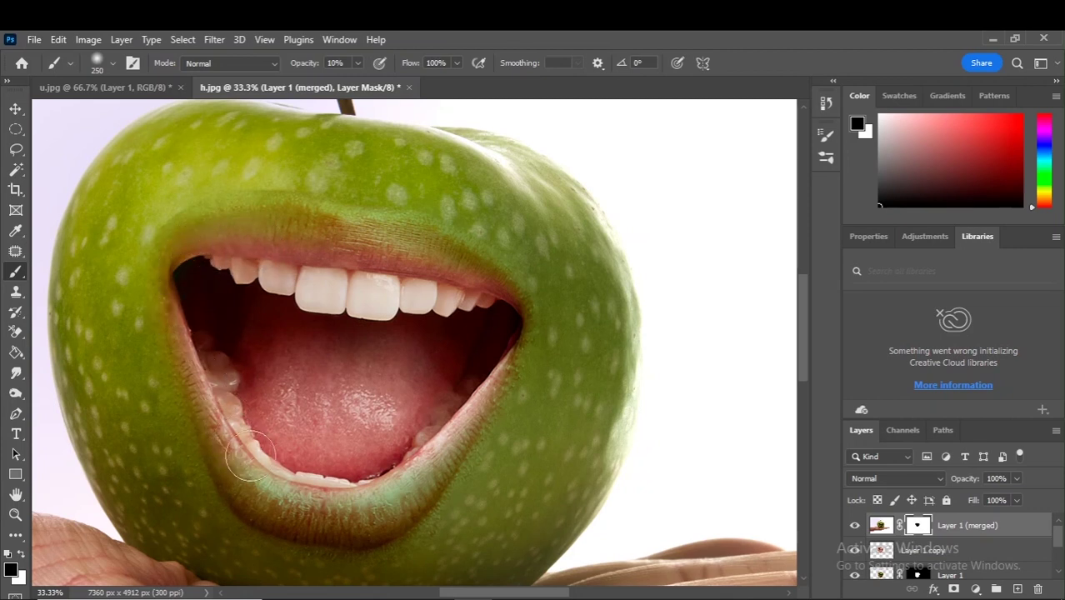
{"action": "mouse_move", "coordinate": [248, 455]}
{"action": "left_mouse_down"}
{"action": "mouse_move", "coordinate": [311, 498]}
{"action": "mouse_move", "coordinate": [375, 506]}
{"action": "mouse_move", "coordinate": [481, 412]}
{"action": "mouse_move", "coordinate": [492, 357]}
{"action": "mouse_move", "coordinate": [352, 516]}
{"action": "mouse_move", "coordinate": [261, 494]}
{"action": "mouse_move", "coordinate": [167, 304]}
{"action": "mouse_move", "coordinate": [235, 461]}
{"action": "mouse_move", "coordinate": [313, 269]}
{"action": "mouse_move", "coordinate": [385, 261]}
{"action": "mouse_move", "coordinate": [336, 238]}
{"action": "mouse_move", "coordinate": [437, 254]}
{"action": "mouse_move", "coordinate": [519, 290]}
{"action": "mouse_move", "coordinate": [504, 362]}
{"action": "mouse_move", "coordinate": [466, 253]}
{"action": "mouse_move", "coordinate": [338, 209]}
{"action": "left_mouse_up"}
{"action": "mouse_move", "coordinate": [223, 210]}
{"action": "left_mouse_down"}
{"action": "mouse_move", "coordinate": [167, 297]}
{"action": "mouse_move", "coordinate": [178, 298]}
{"action": "mouse_move", "coordinate": [221, 492]}
{"action": "mouse_move", "coordinate": [324, 538]}
{"action": "mouse_move", "coordinate": [428, 504]}
{"action": "mouse_move", "coordinate": [521, 316]}
{"action": "mouse_move", "coordinate": [436, 399]}
{"action": "left_mouse_up"}
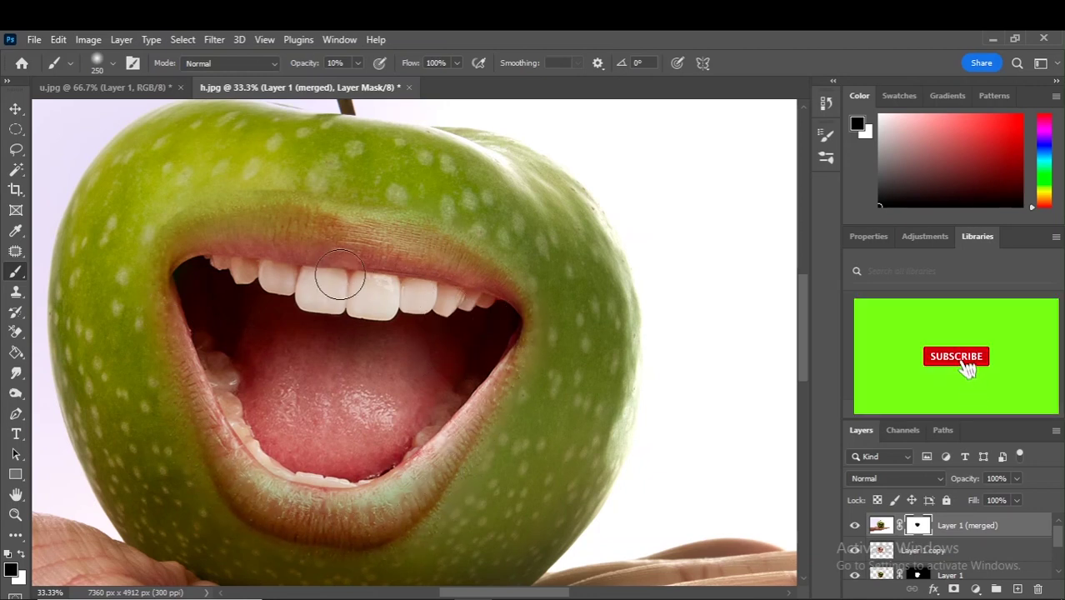
{"action": "key", "text": "bracketright"}
{"action": "key", "text": "bracketright"}
{"action": "mouse_move", "coordinate": [262, 267]}
{"action": "left_mouse_down"}
{"action": "mouse_move", "coordinate": [238, 256]}
{"action": "mouse_move", "coordinate": [207, 308]}
{"action": "left_mouse_up"}
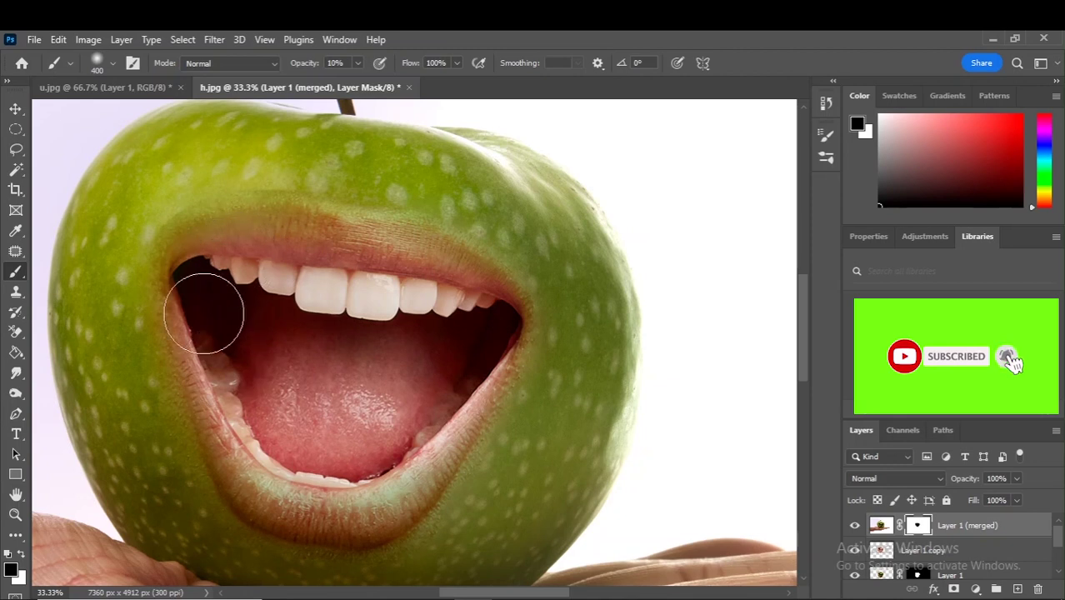
{"action": "key", "text": "bracketleft"}
{"action": "key", "text": "bracketleft"}
{"action": "key", "text": "bracketleft"}
{"action": "key", "text": "bracketleft"}
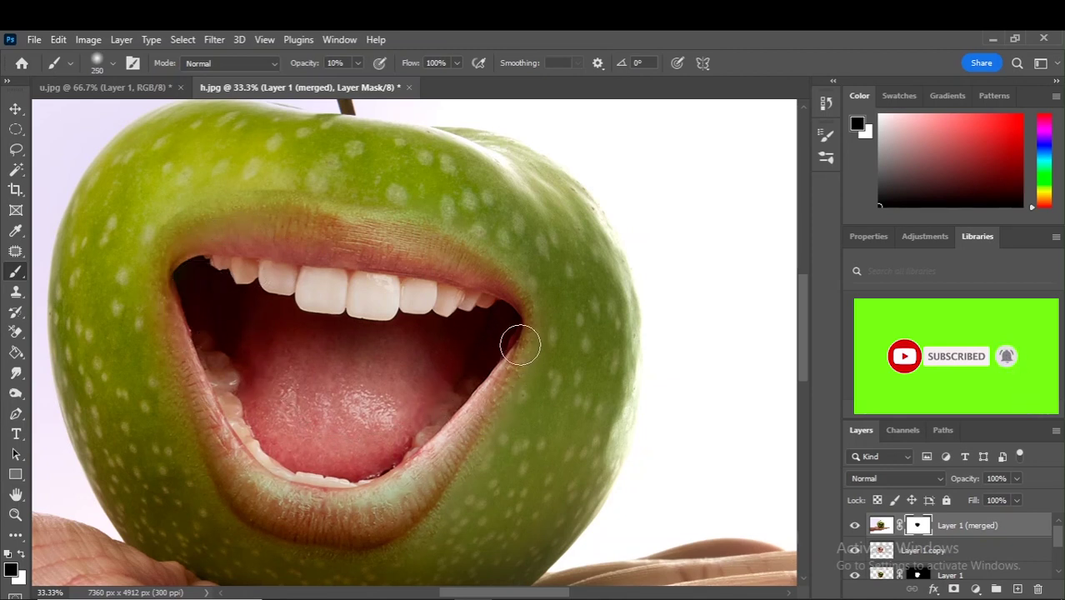
{"action": "mouse_move", "coordinate": [495, 414]}
{"action": "left_mouse_down"}
{"action": "mouse_move", "coordinate": [160, 314]}
{"action": "mouse_move", "coordinate": [173, 226]}
{"action": "mouse_move", "coordinate": [299, 213]}
{"action": "left_mouse_up"}
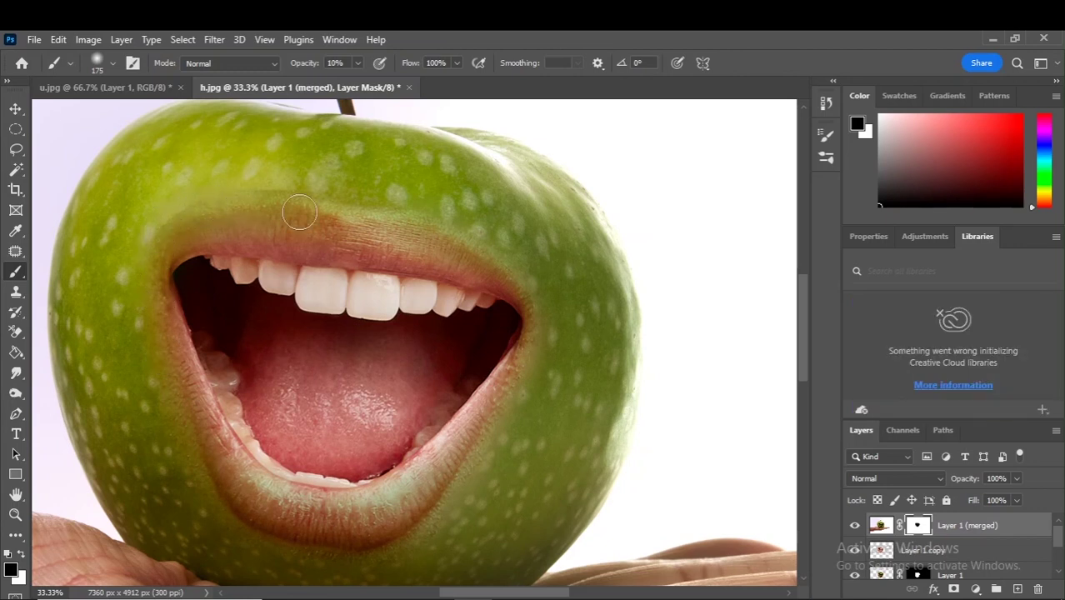
{"action": "key", "text": "bracketright"}
{"action": "key", "text": "bracketright"}
{"action": "mouse_move", "coordinate": [293, 460]}
{"action": "left_mouse_down"}
{"action": "mouse_move", "coordinate": [446, 376]}
{"action": "mouse_move", "coordinate": [415, 460]}
{"action": "left_mouse_up"}
{"action": "key", "text": "ctrl+minus"}
{"action": "key", "text": "ctrl+minus"}
Adjust the zoom to review the apple-mouth composition
{"action": "key", "text": "ctrl+minus"}
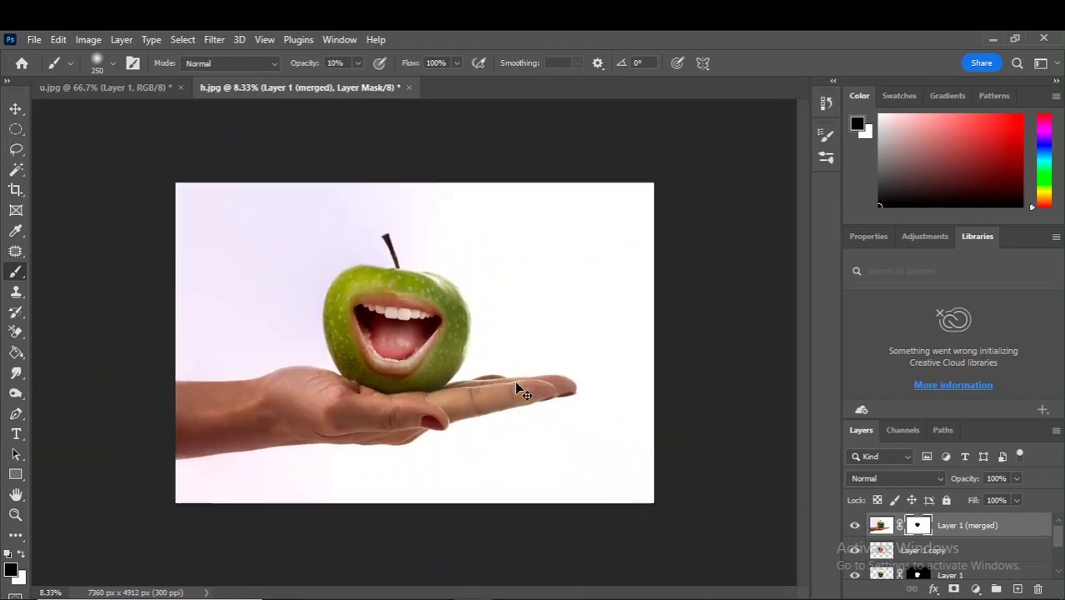
{"action": "key", "text": "ctrl+plus"}
{"action": "key", "text": "ctrl+plus"}
{"action": "key", "text": "ctrl+minus"}
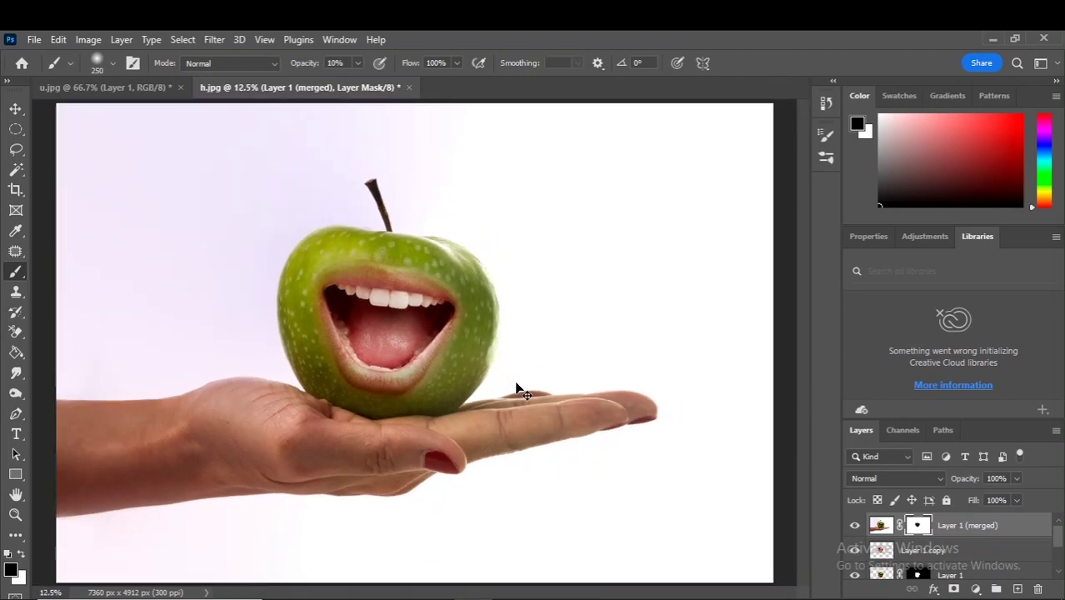
{"action": "key", "text": "ctrl+minus"}
{"action": "key", "text": "ctrl+plus"}
{"action": "key", "text": "ctrl+plus"}
{"action": "key", "text": "ctrl+plus"}
{"action": "key", "text": "ctrl+plus"}
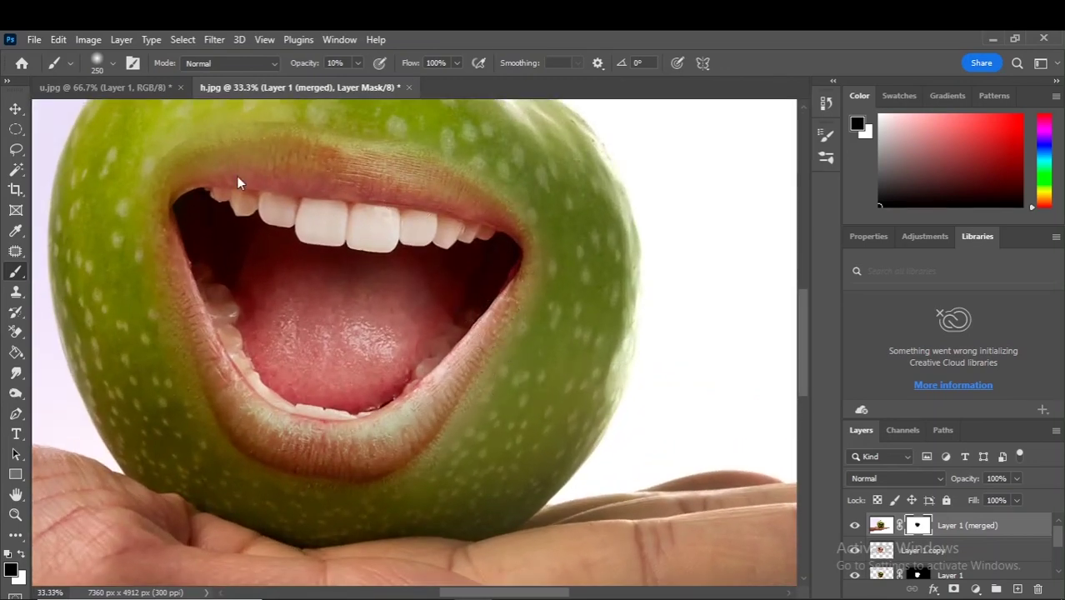
Select all layers and group them into Group 1, then view the whole image
{"action": "left_click", "coordinate": [15, 109]}
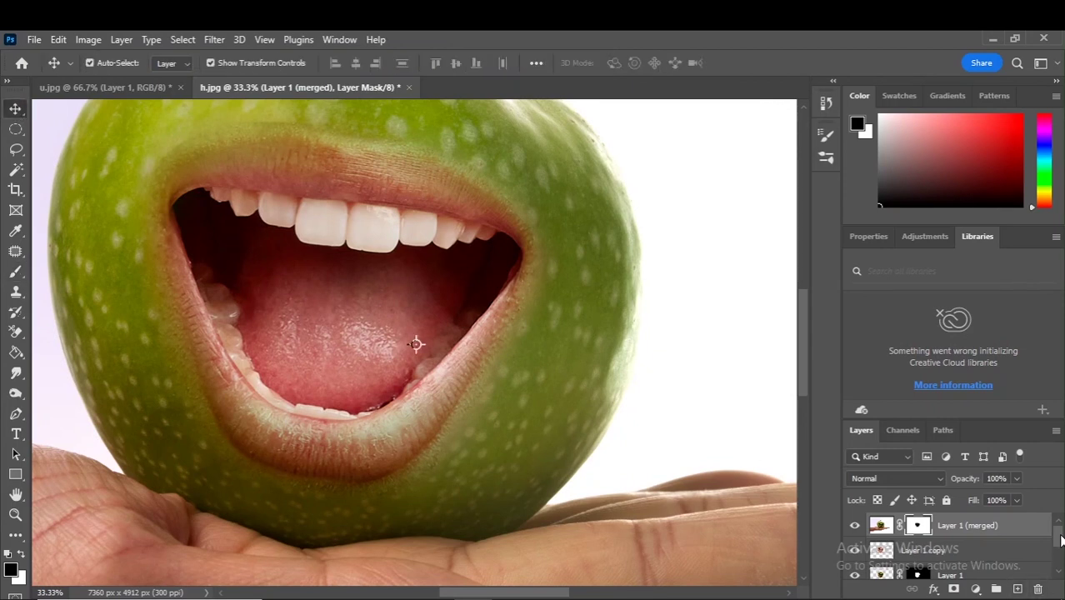
{"action": "scroll", "coordinate": [1060, 540], "scroll_direction": "down", "scroll_amount": 2}
{"action": "left_click", "coordinate": [936, 572], "text": "shift"}
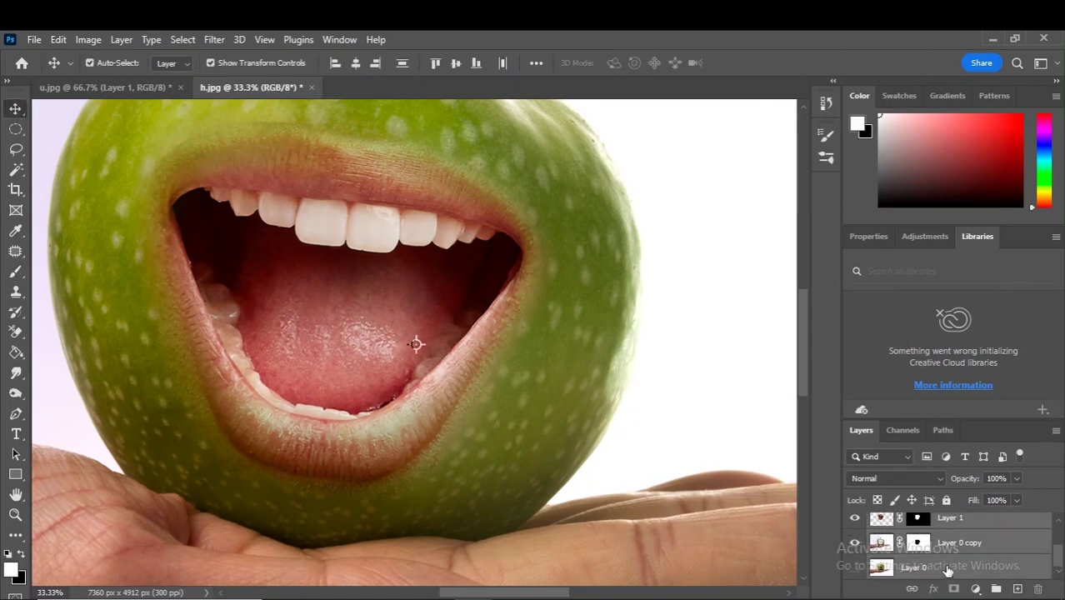
{"action": "left_click", "coordinate": [997, 589]}
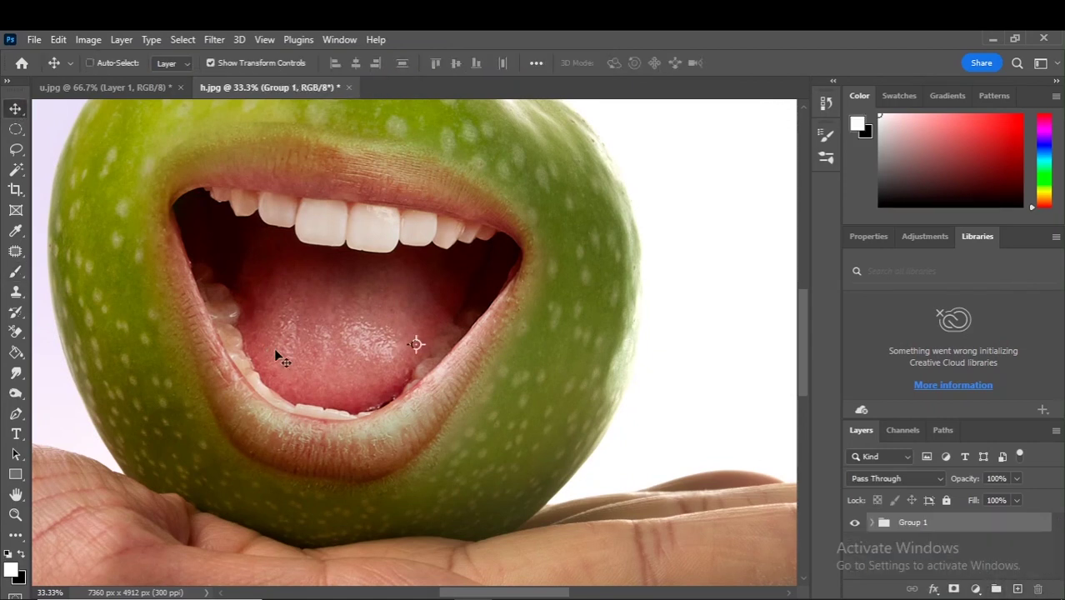
{"action": "key", "text": "ctrl+0"}
{"action": "key", "text": "ctrl+minus"}
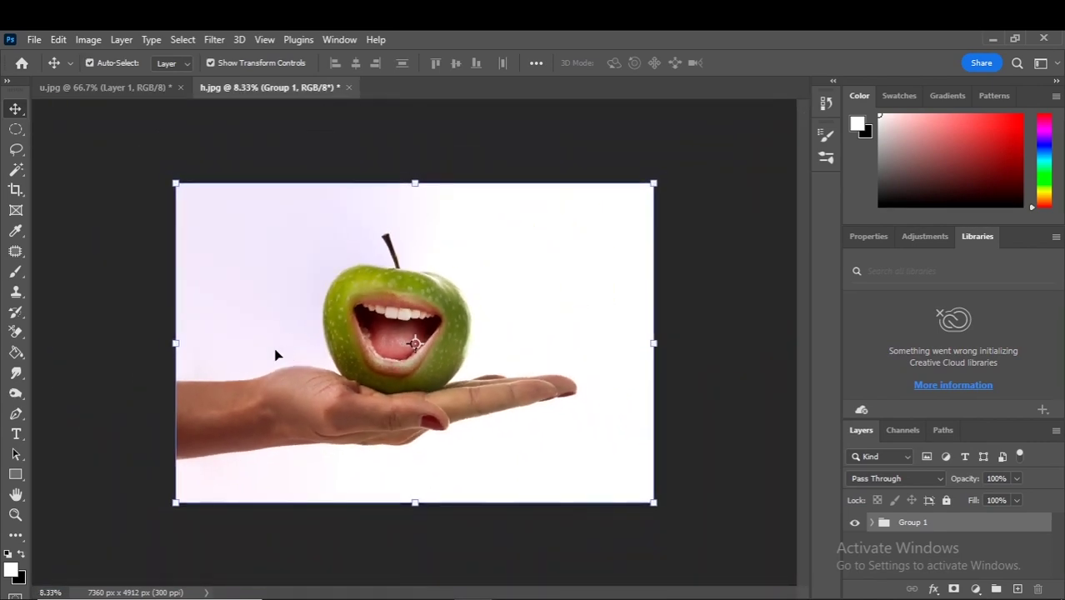
Crop around the apple and hand, tightening the right, top and bottom edges to near-square
{"action": "left_click", "coordinate": [16, 190]}
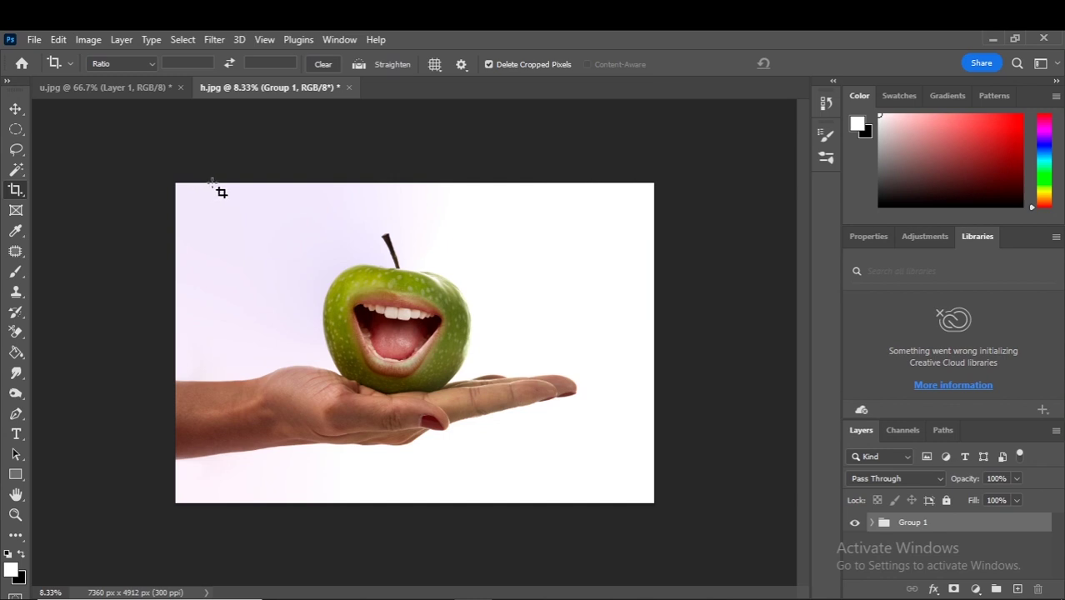
{"action": "left_click_drag", "start_coordinate": [213, 183], "coordinate": [583, 502]}
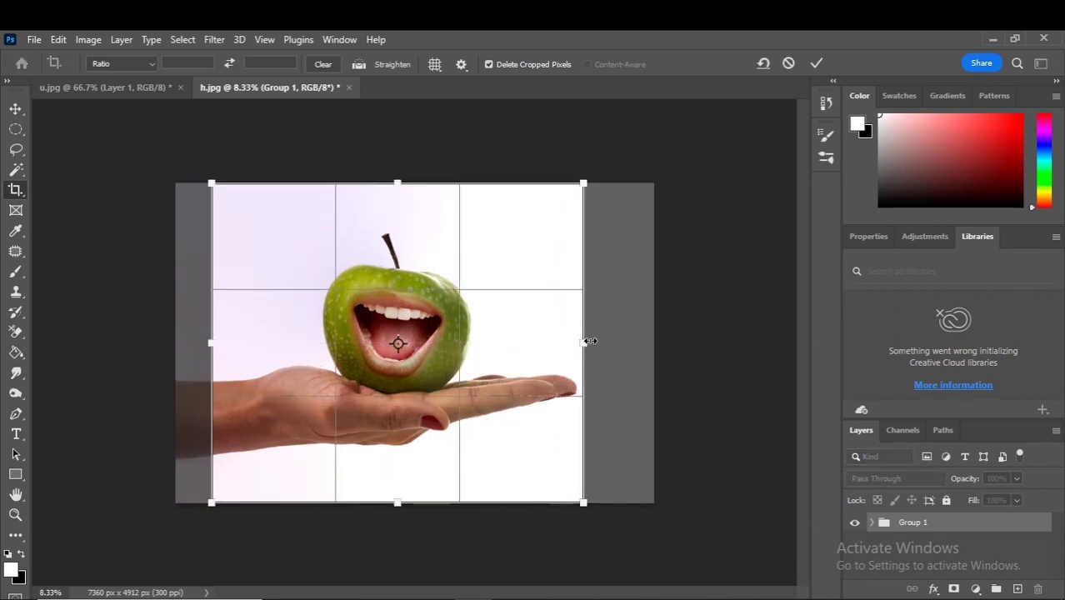
{"action": "left_click_drag", "start_coordinate": [584, 341], "coordinate": [580, 342]}
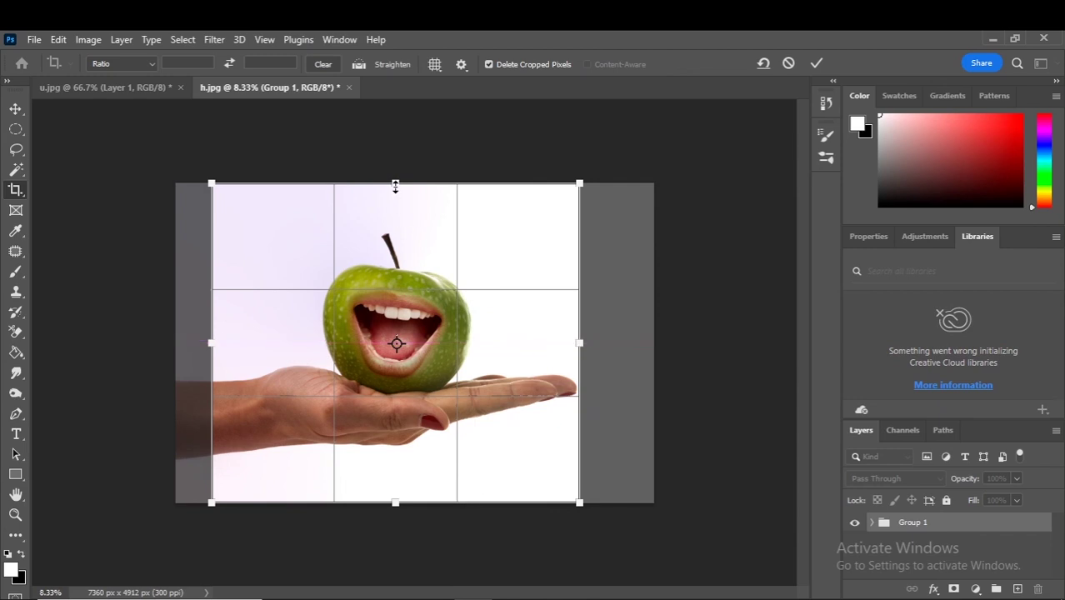
{"action": "left_click_drag", "start_coordinate": [395, 185], "coordinate": [419, 190]}
{"action": "left_click_drag", "start_coordinate": [396, 501], "coordinate": [408, 492]}
{"action": "key", "text": "Return"}
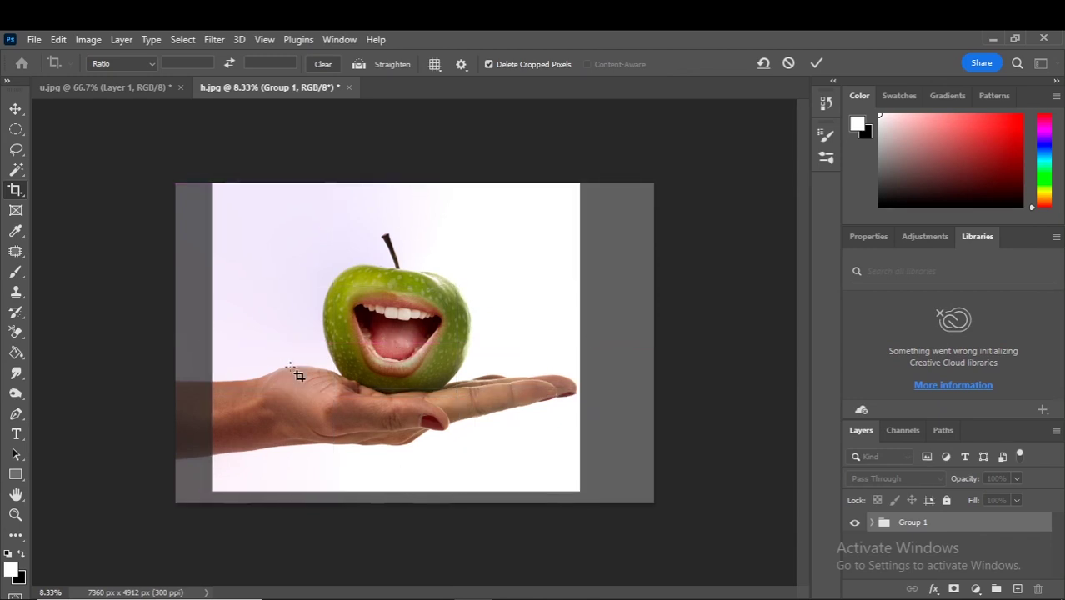
{"action": "left_click", "coordinate": [15, 108]}
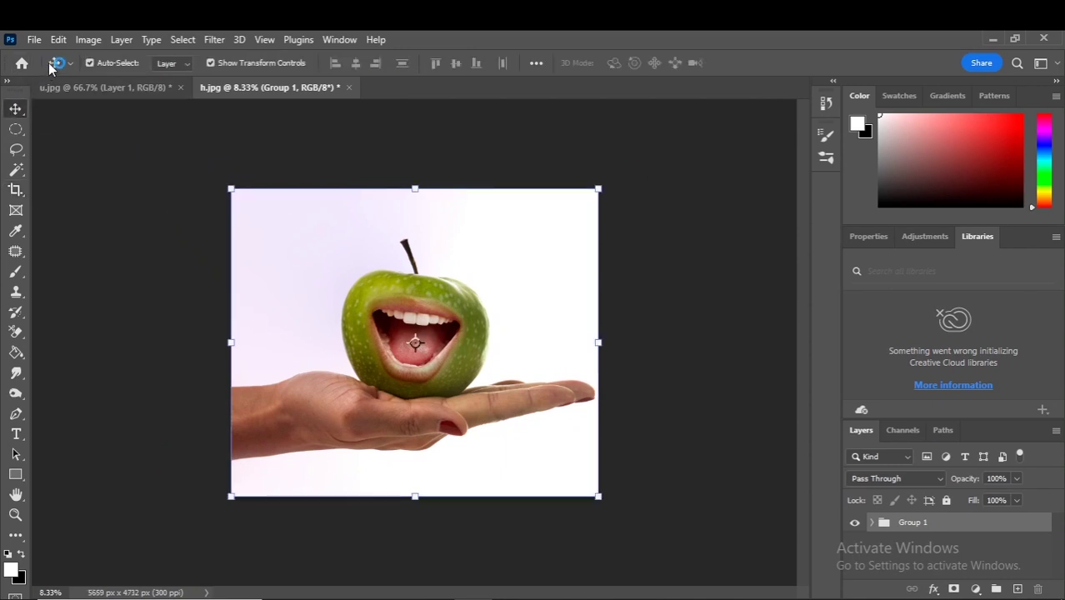
{"action": "left_click", "coordinate": [83, 39]}
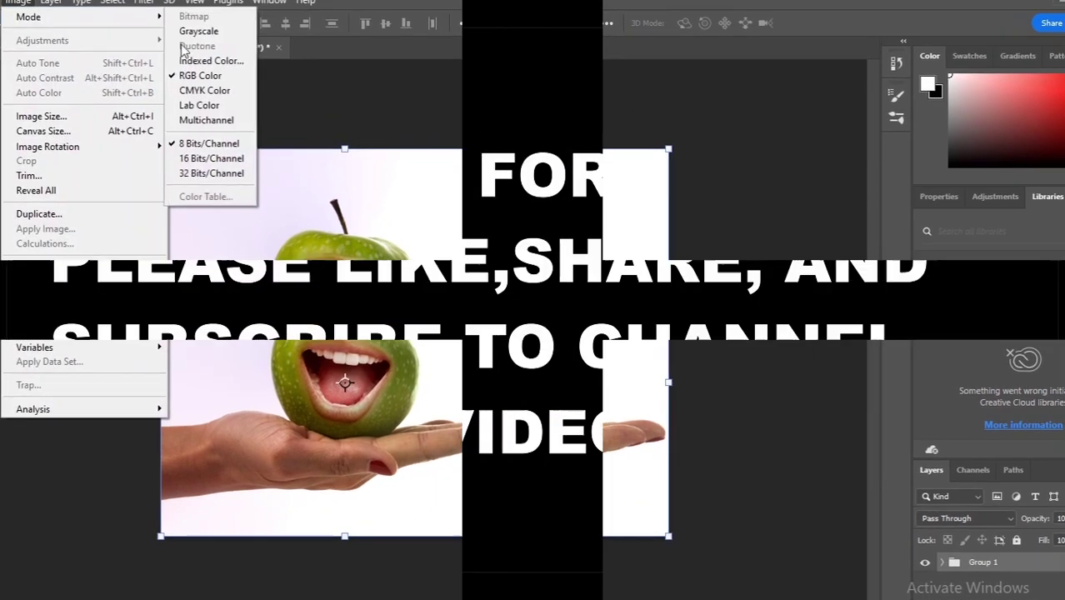